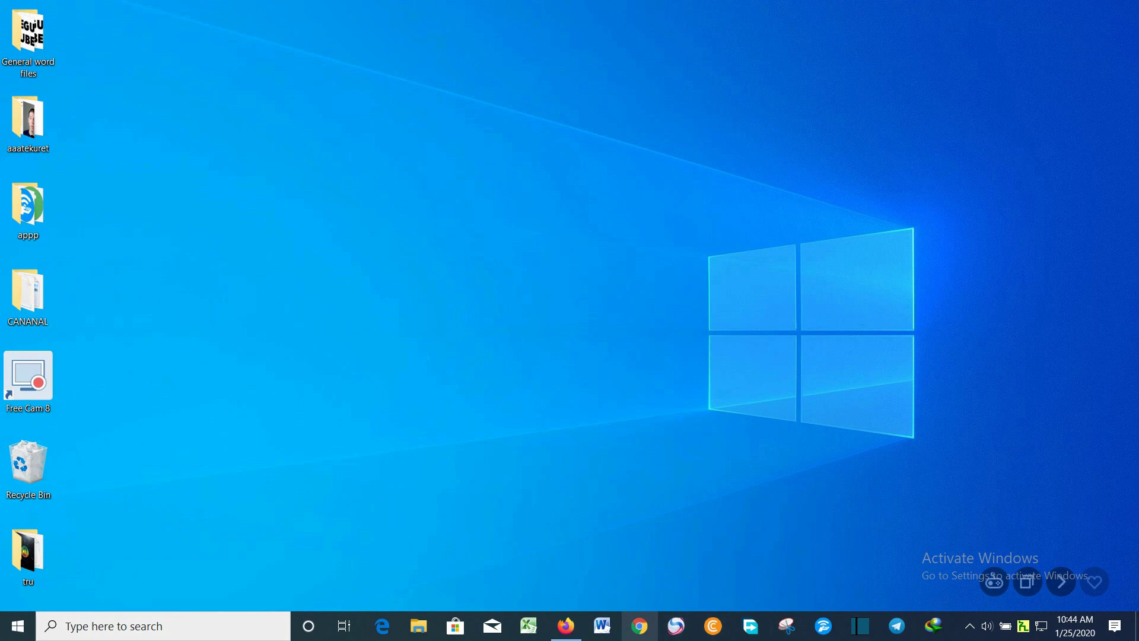
Step: Launch Google Chrome from the taskbar to get a blank New Tab
click(640, 626)
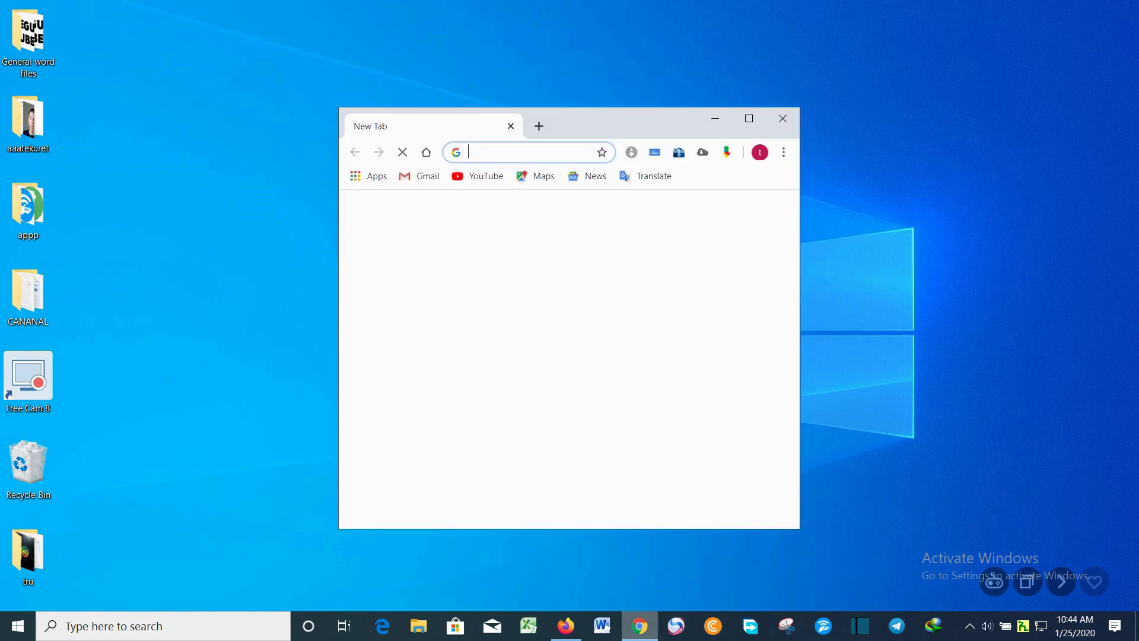
Step: Maximize the Chrome window and enter the query 'gmail sign up'
click(749, 118)
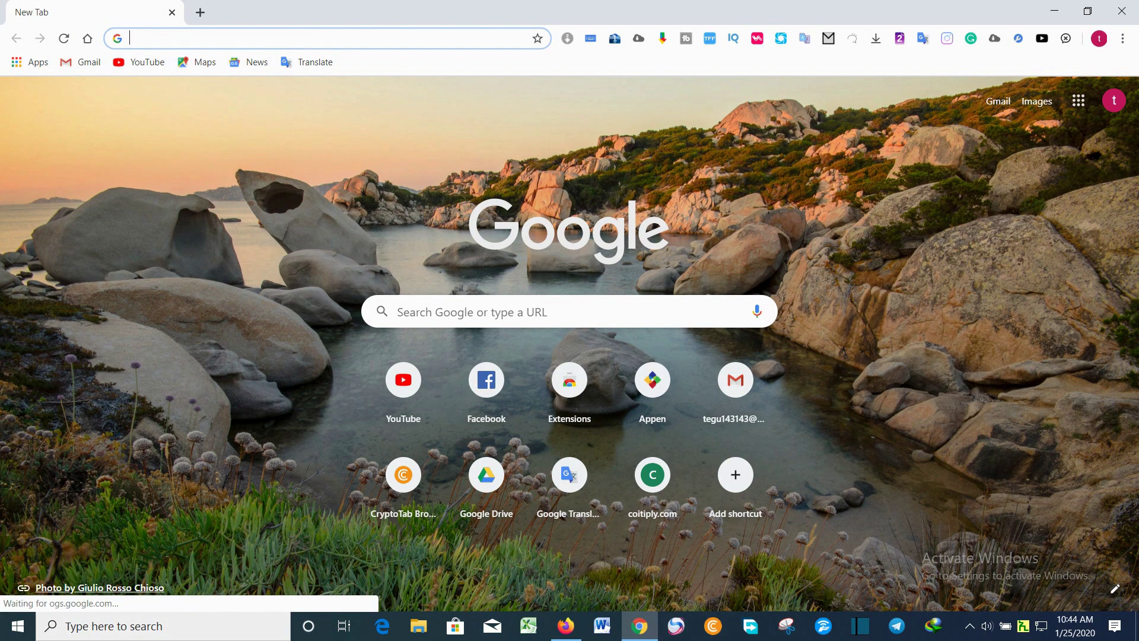
text(gma)
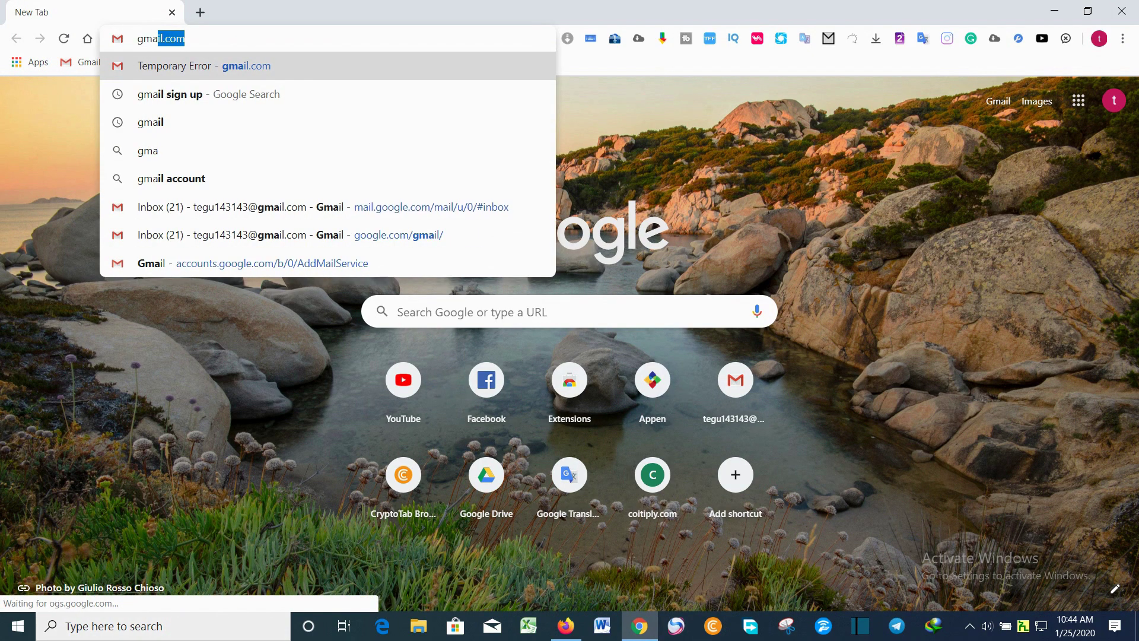
text(il)
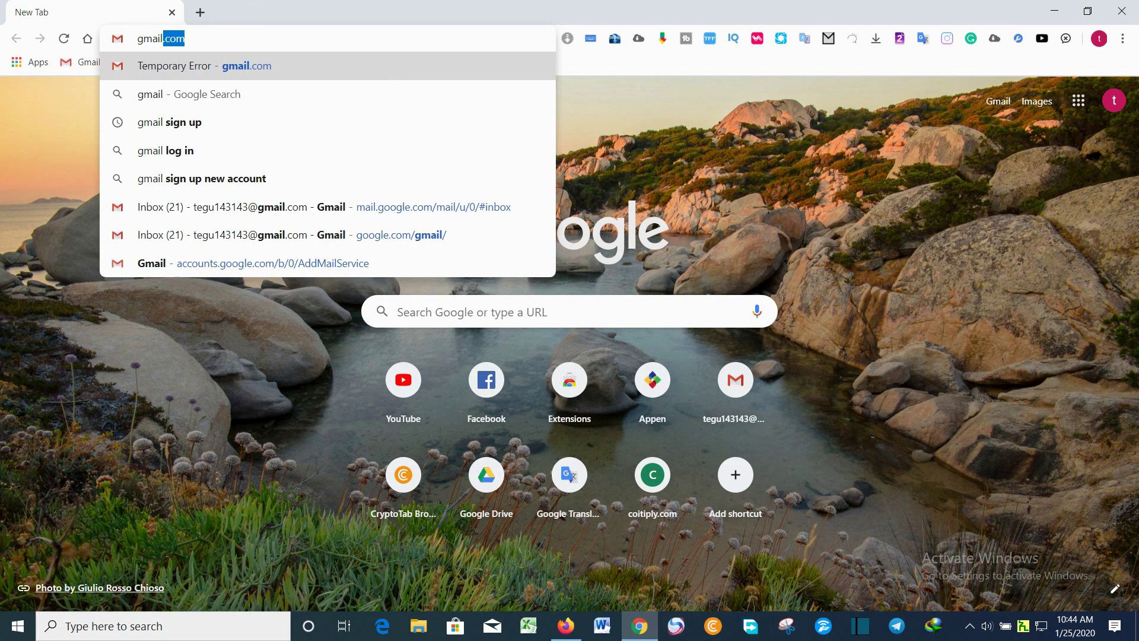
text( si)
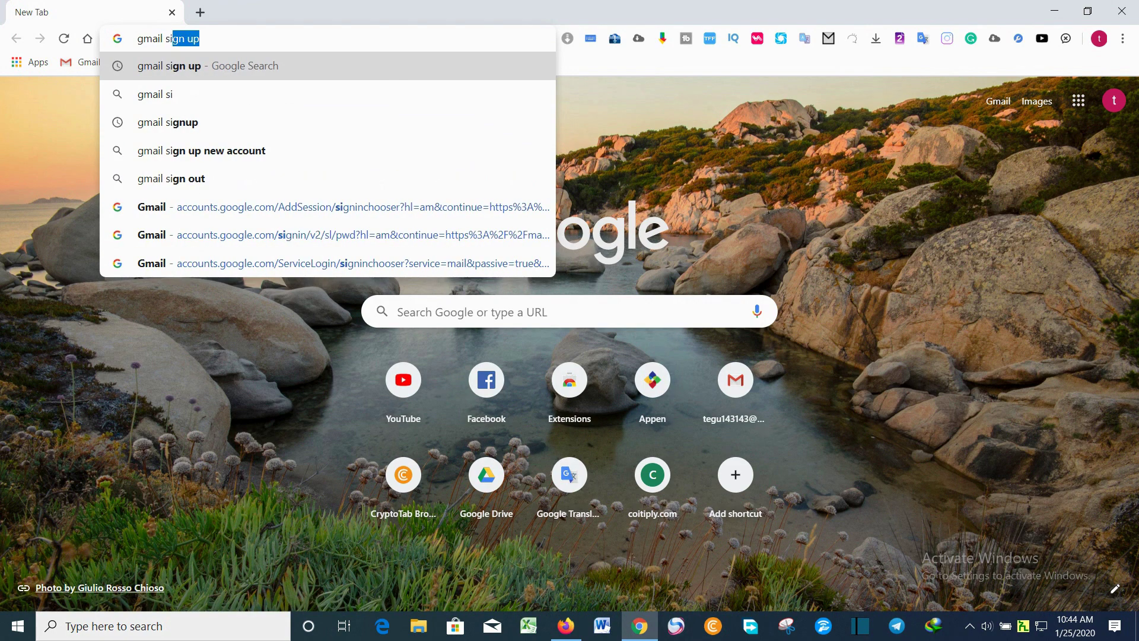
text(gn )
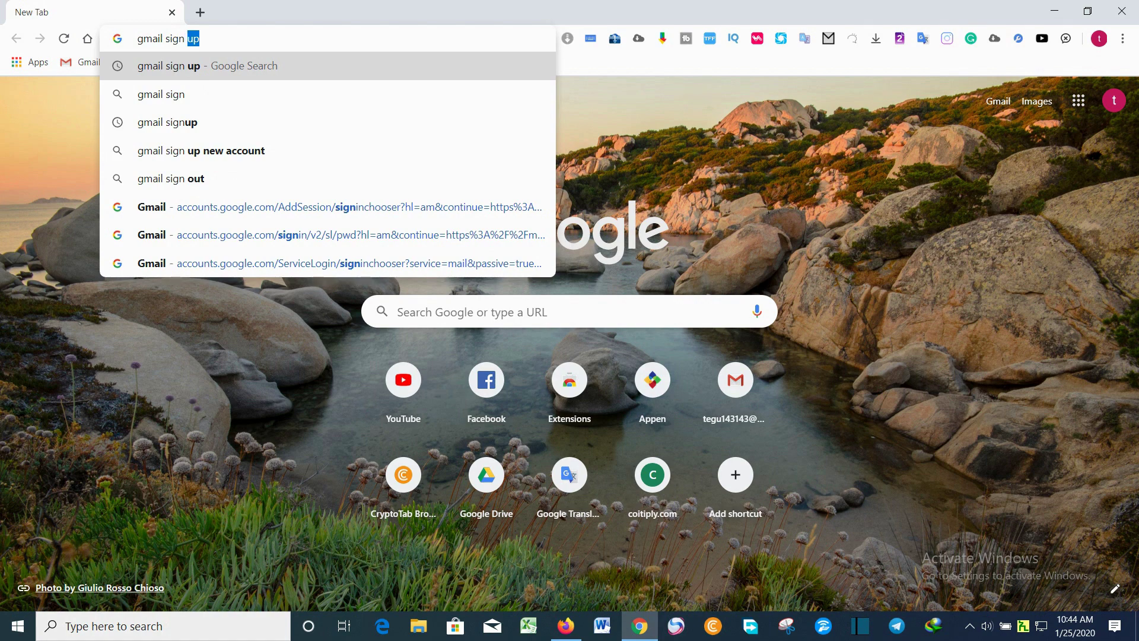
text(up)
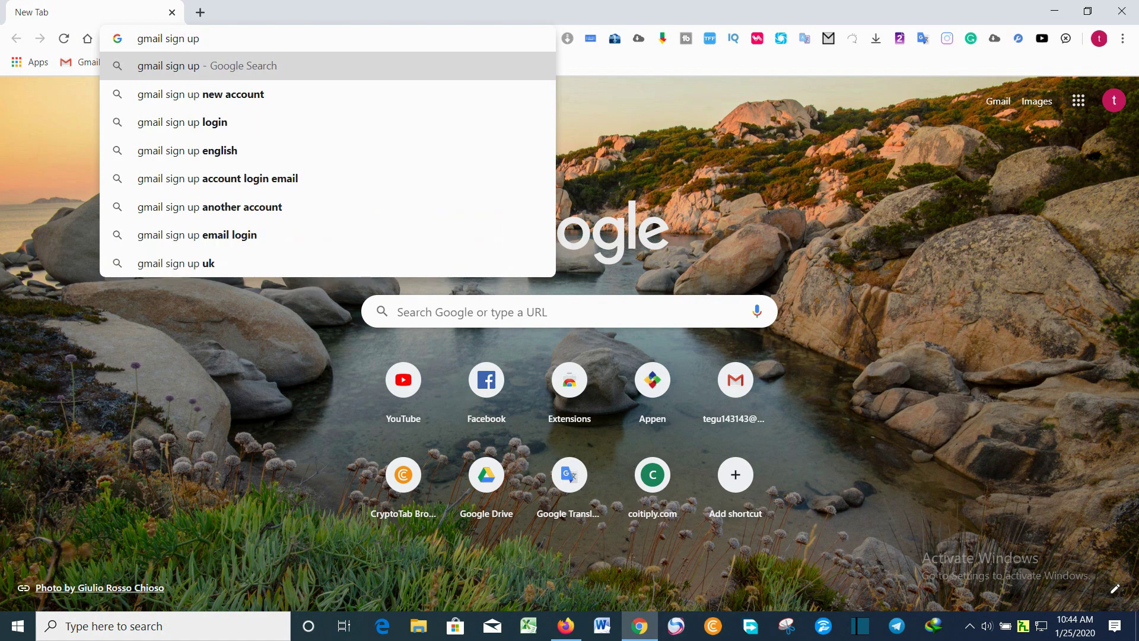
Step: Search 'gmail sign up' and open the 'Create a Gmail account - Gmail Help' result
key(Return)
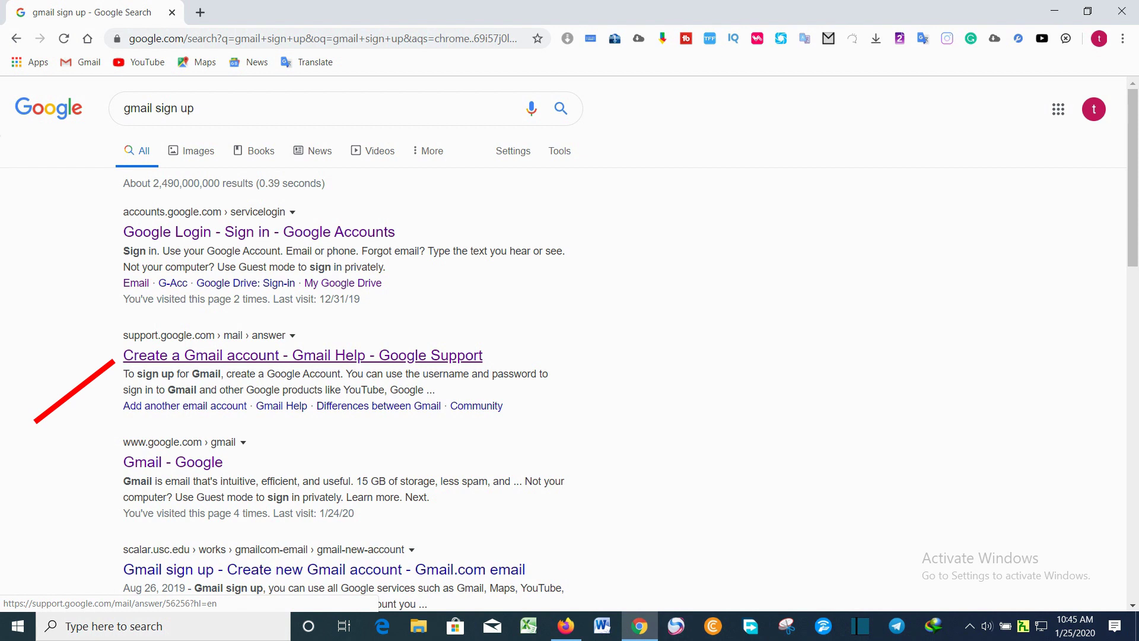
click(302, 356)
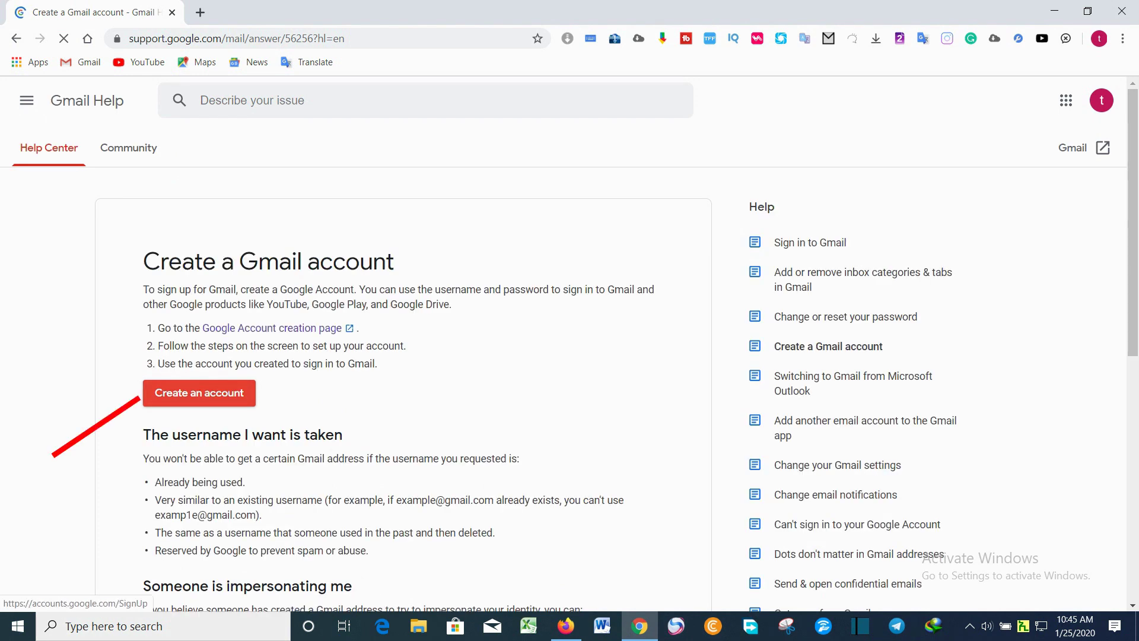
Step: Open the 'Create your Google Account' sign-up form from the help page's Create an account button
click(200, 392)
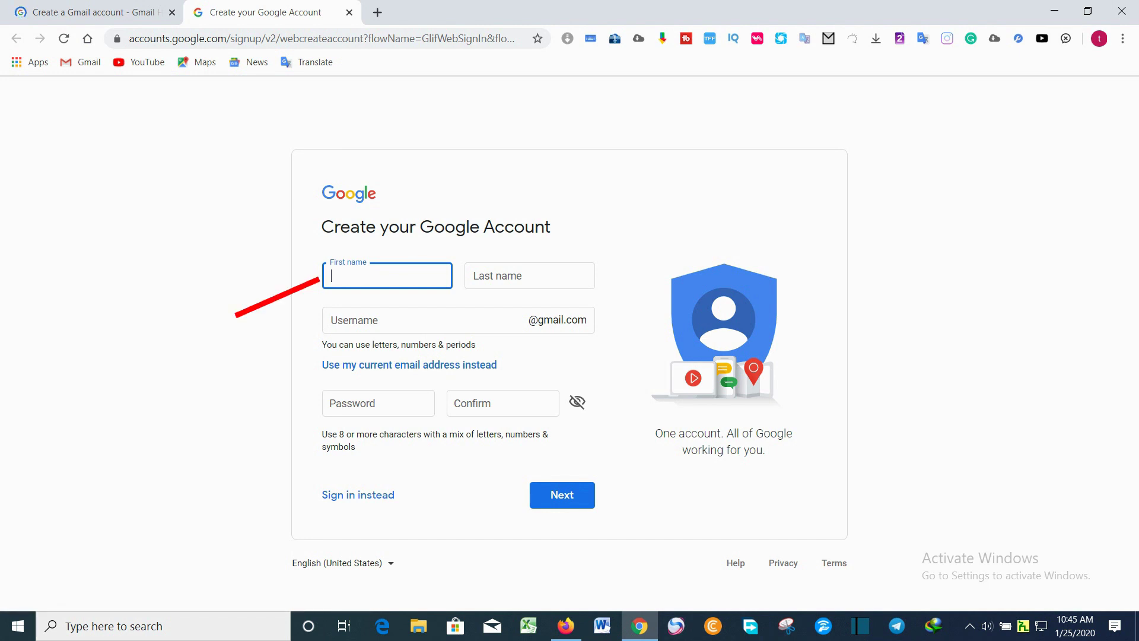
Step: Fill in the user's first name, last name and chosen Gmail username on the sign-up form
text(tegu)
click(474, 276)
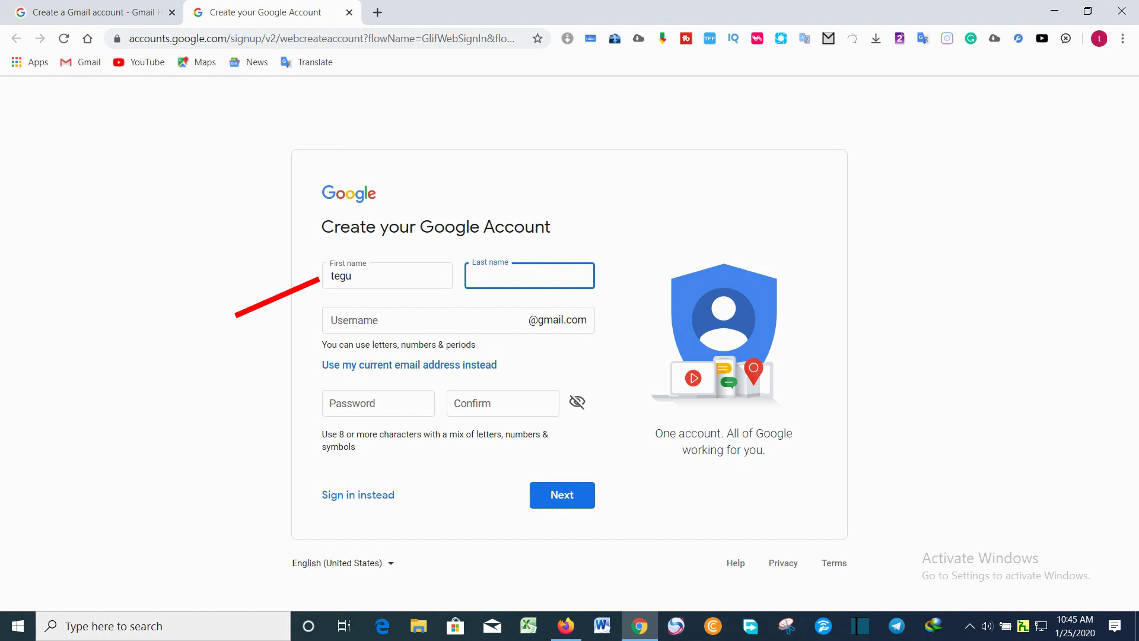
text(tube)
click(415, 320)
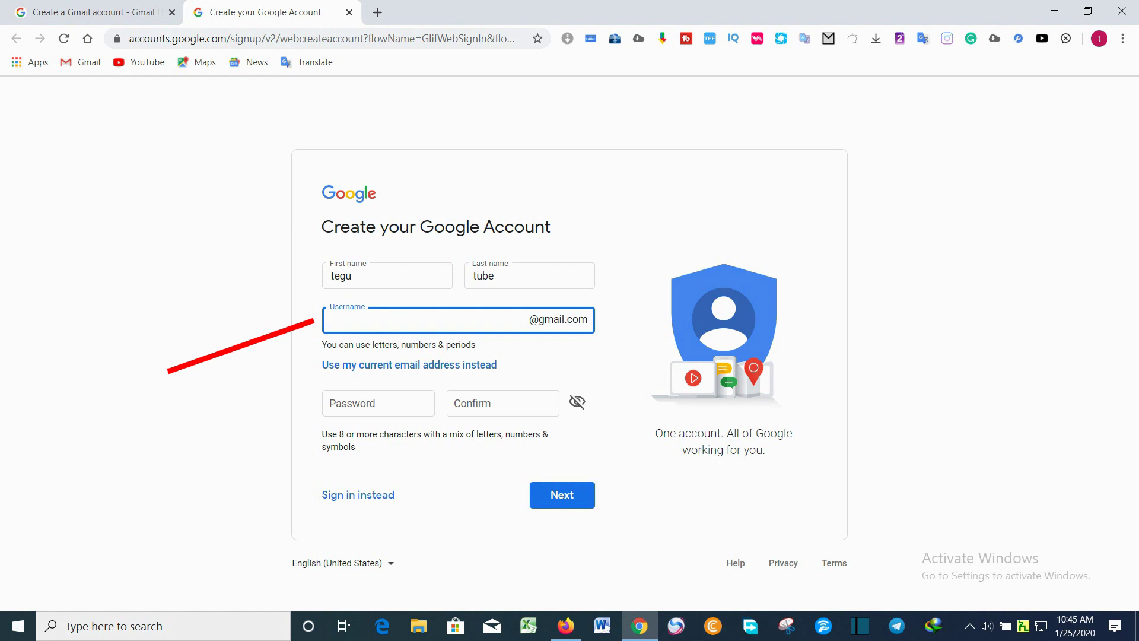
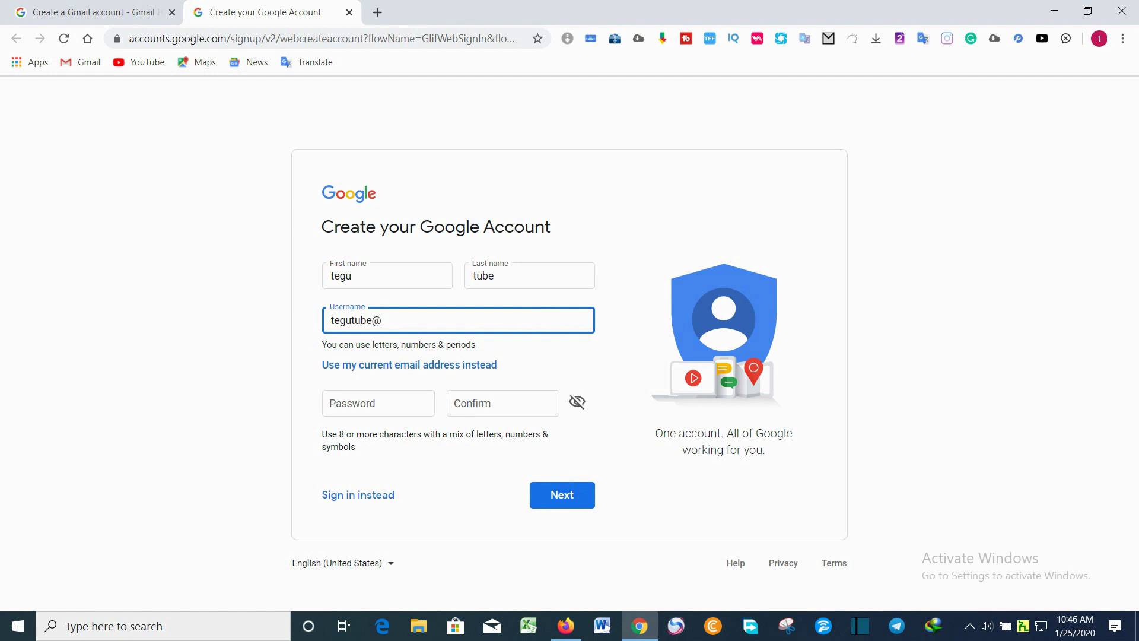
Step: Enter the account password and its confirmation, briefly revealing them to check
click(378, 403)
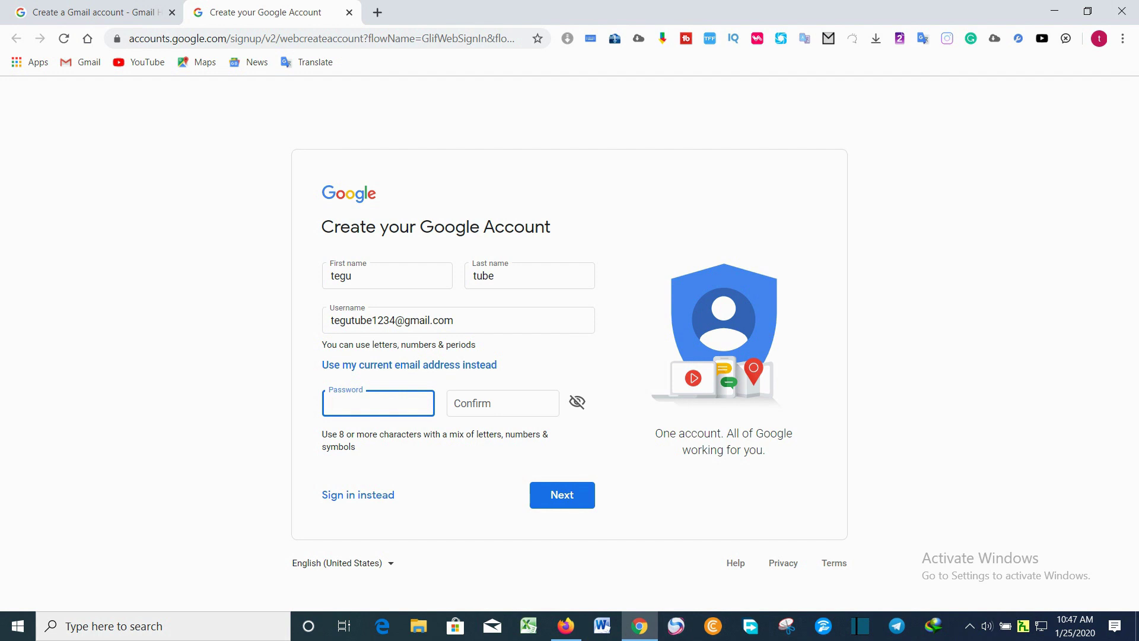
text(•••••••••)
click(502, 403)
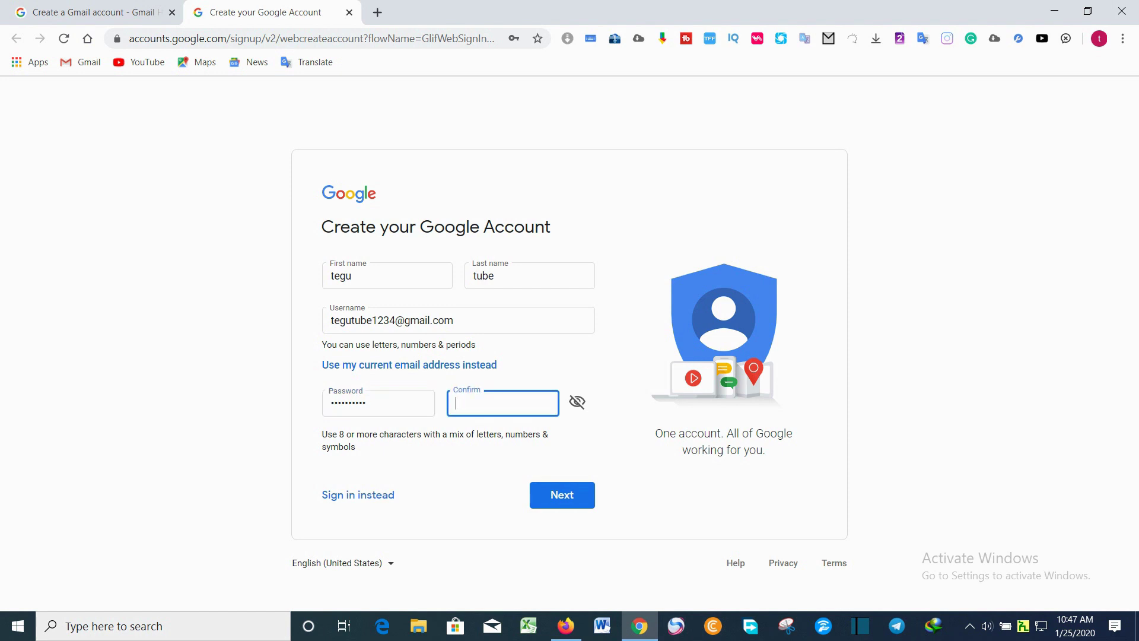
text(••••••••••)
click(577, 402)
click(577, 402)
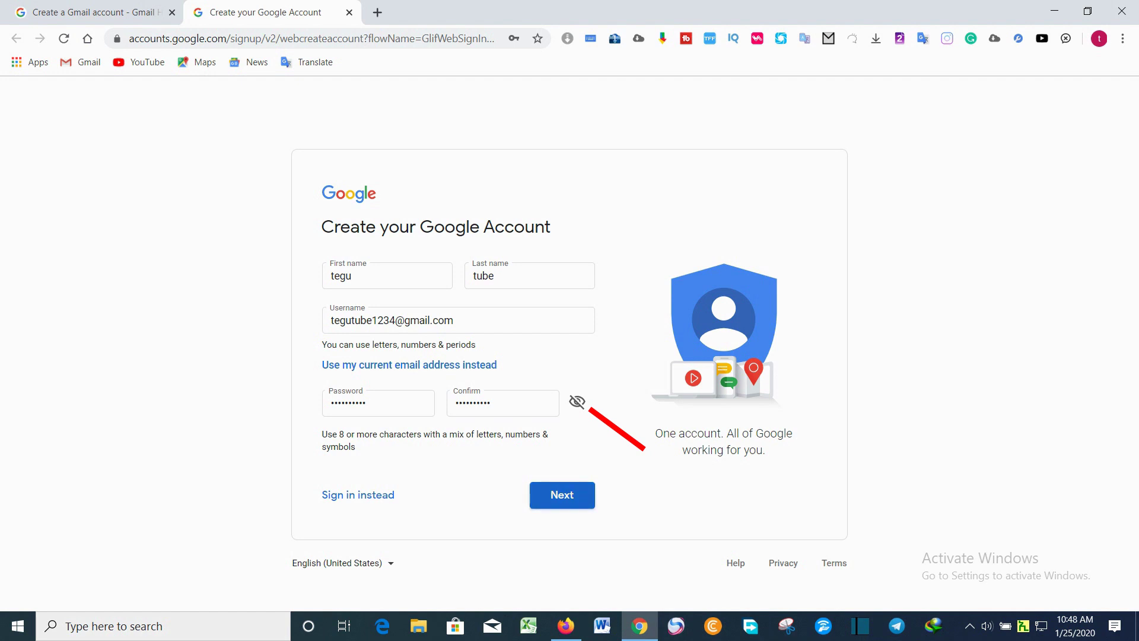
Step: After the mismatch warning, retype the password confirmation correctly and resubmit the form
click(562, 495)
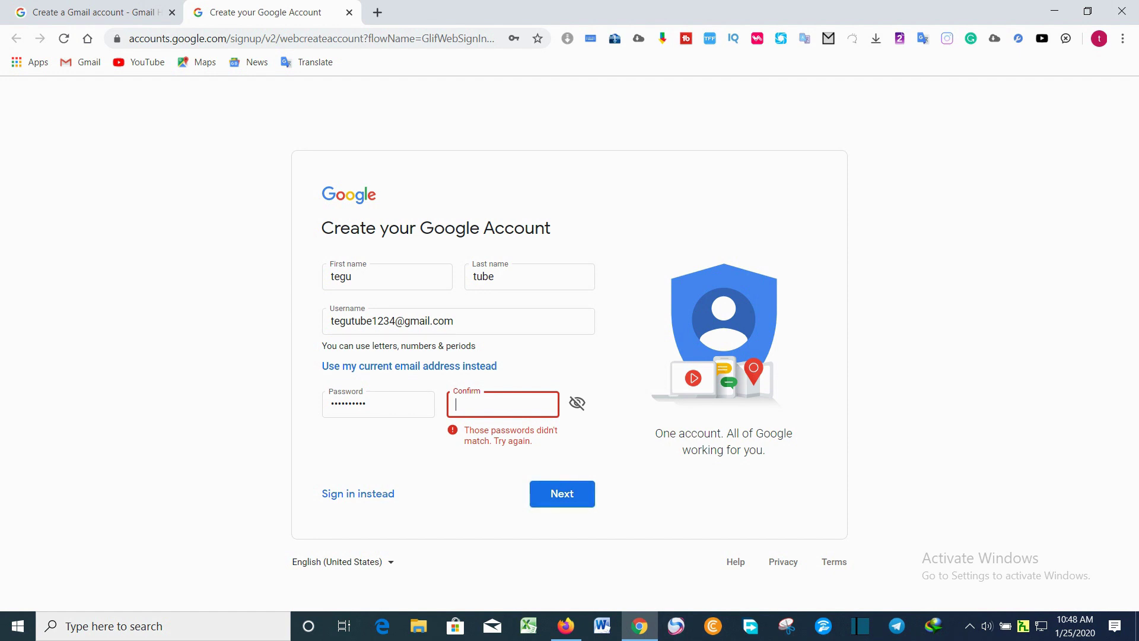
click(577, 403)
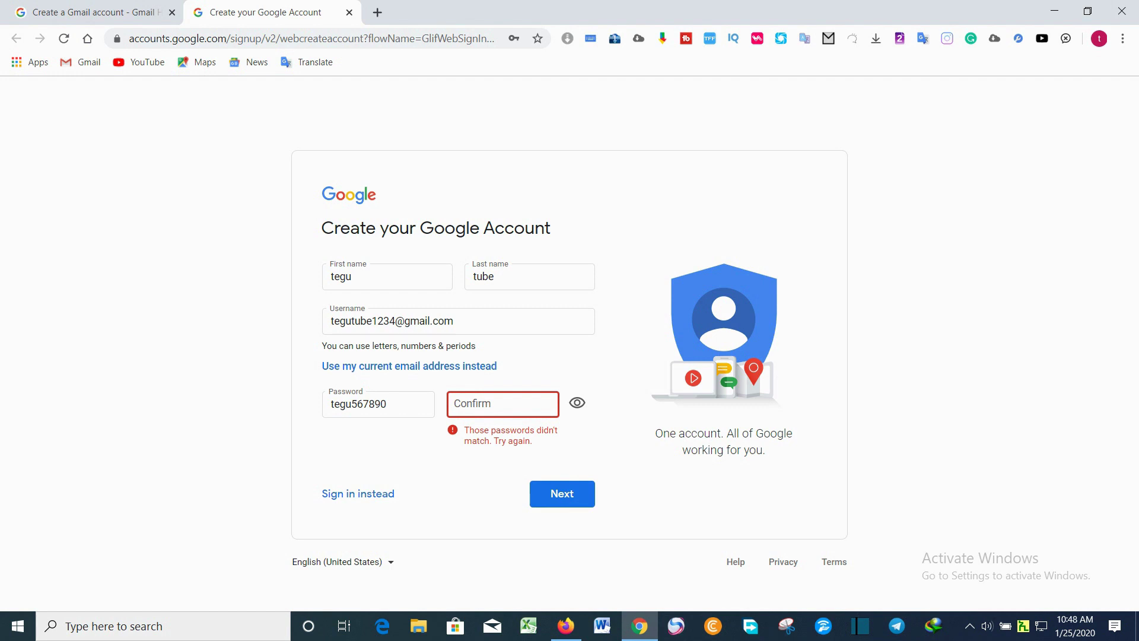
click(577, 403)
click(475, 404)
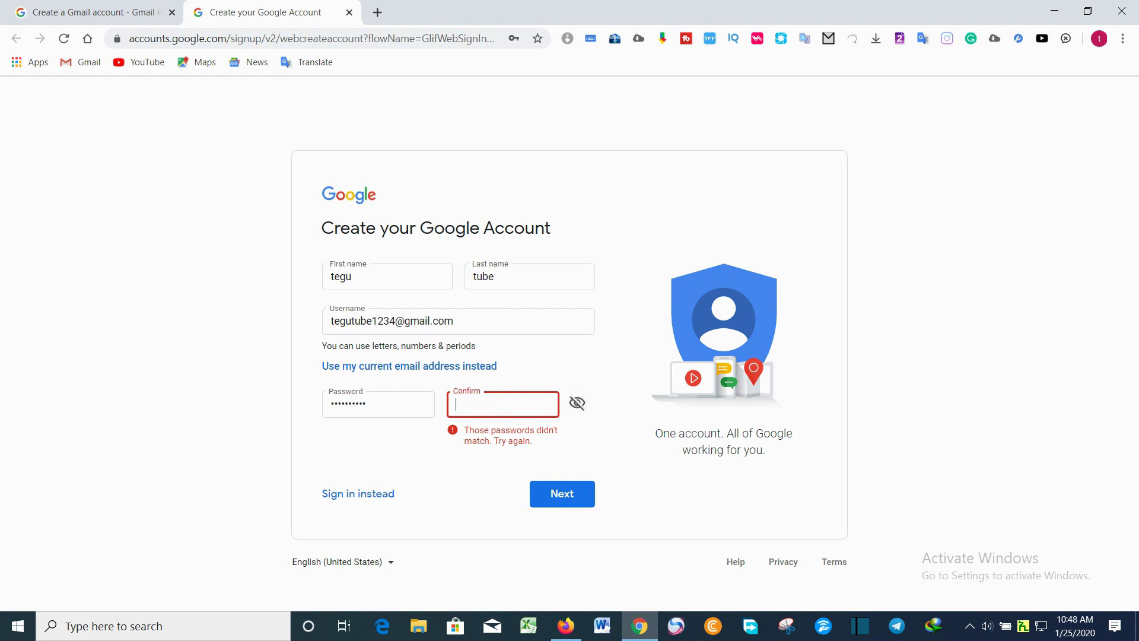
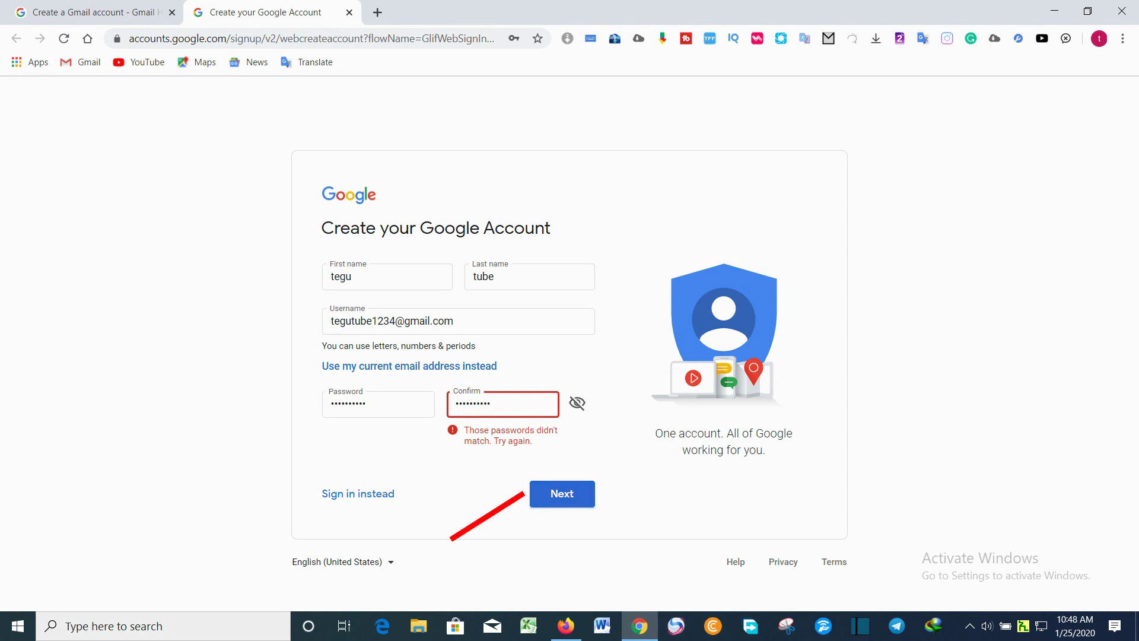
key(Return)
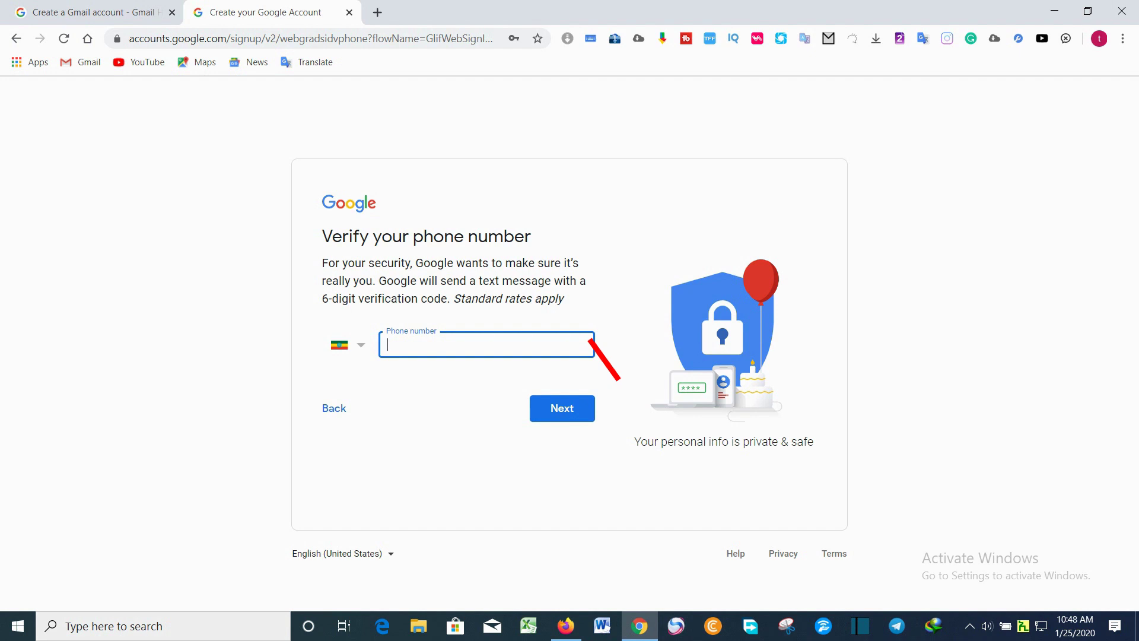
Step: Enter the user's phone number and request the text verification code
text(0977)
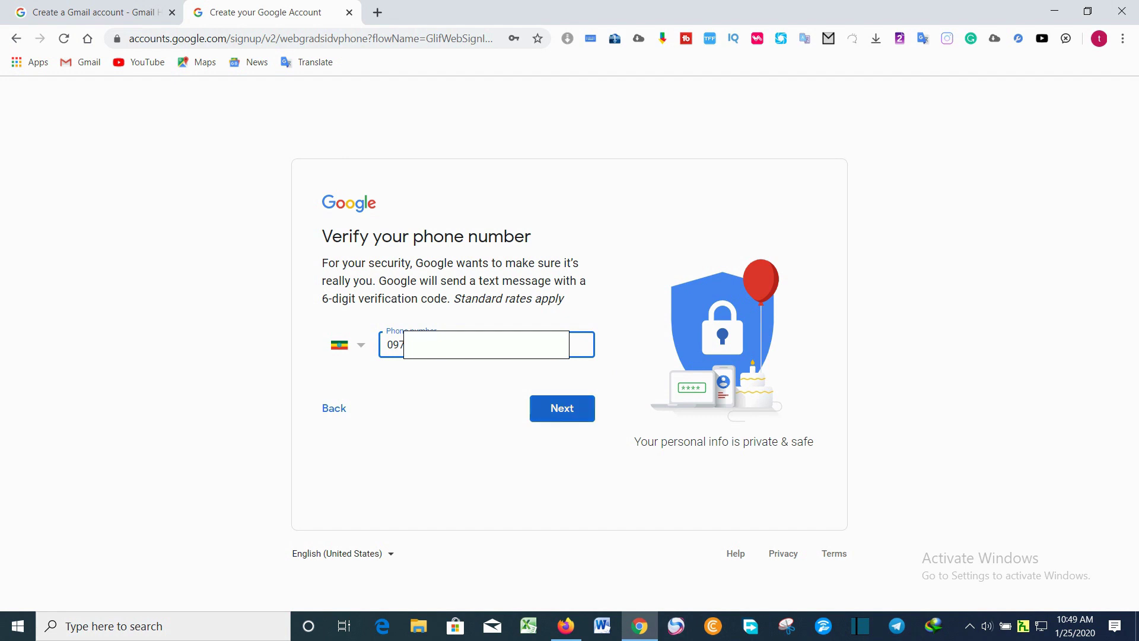
key(Return)
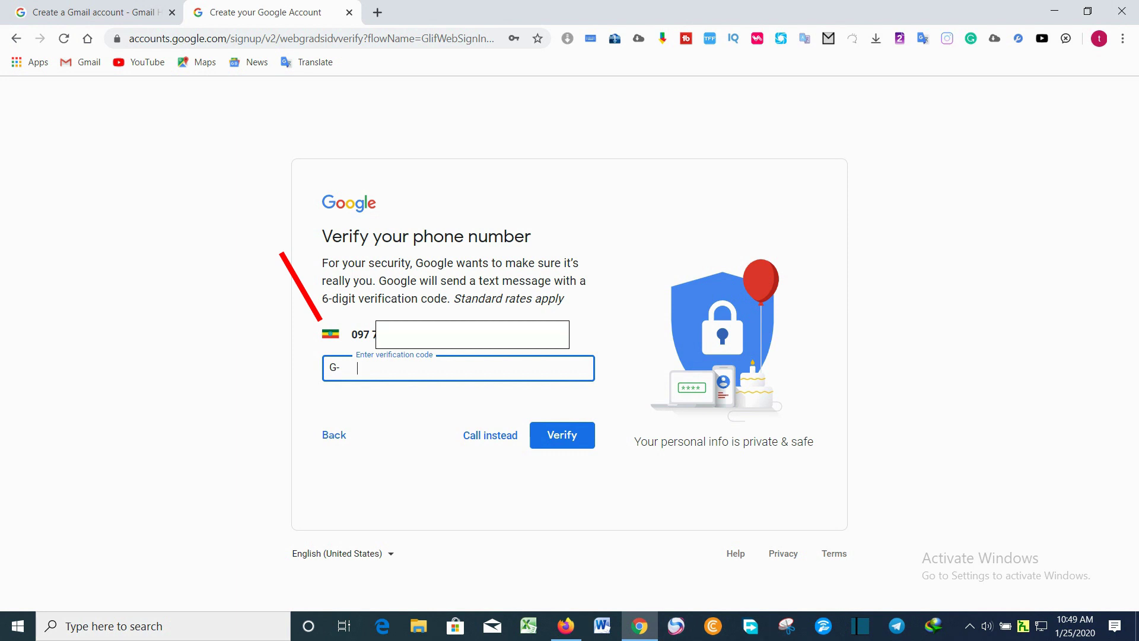
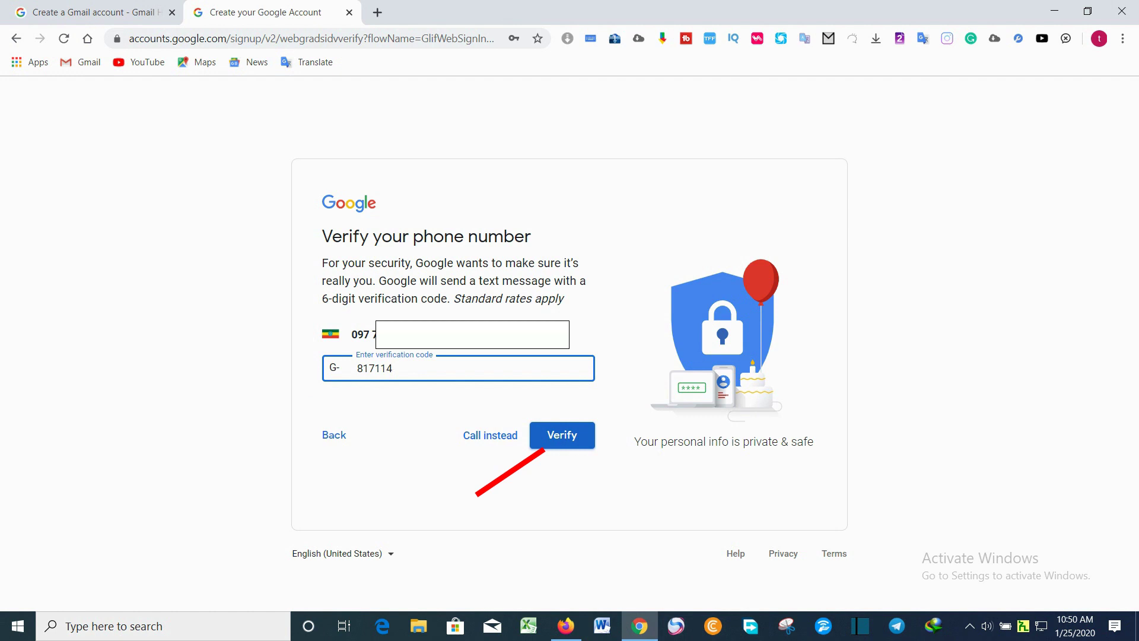
Step: Enter the six-digit texted verification code and submit it
key(Return)
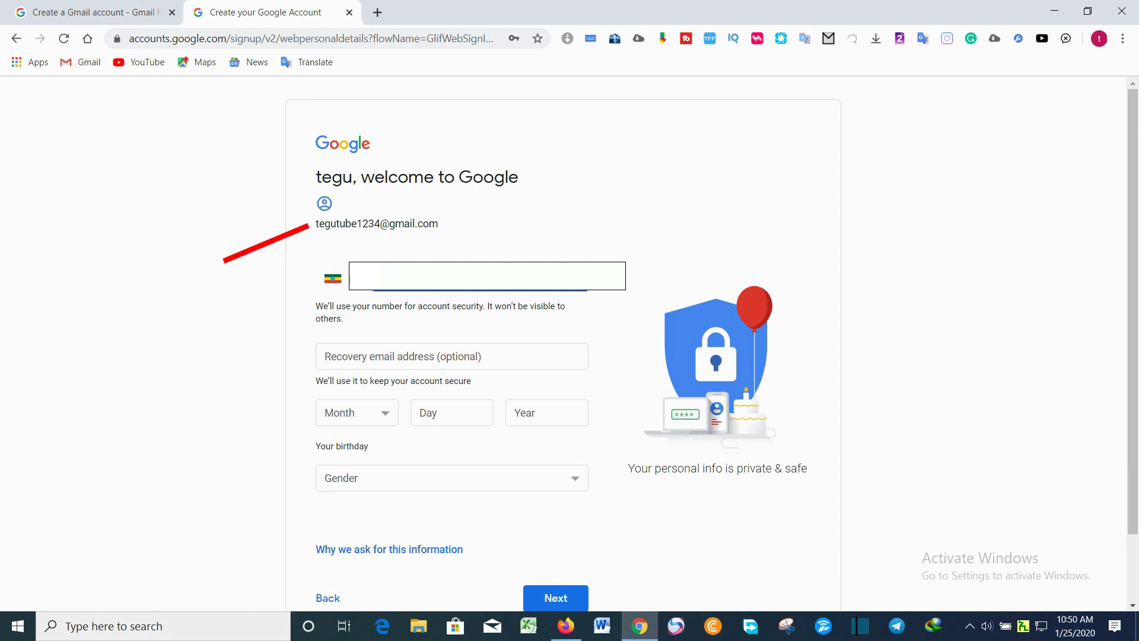
click(333, 278)
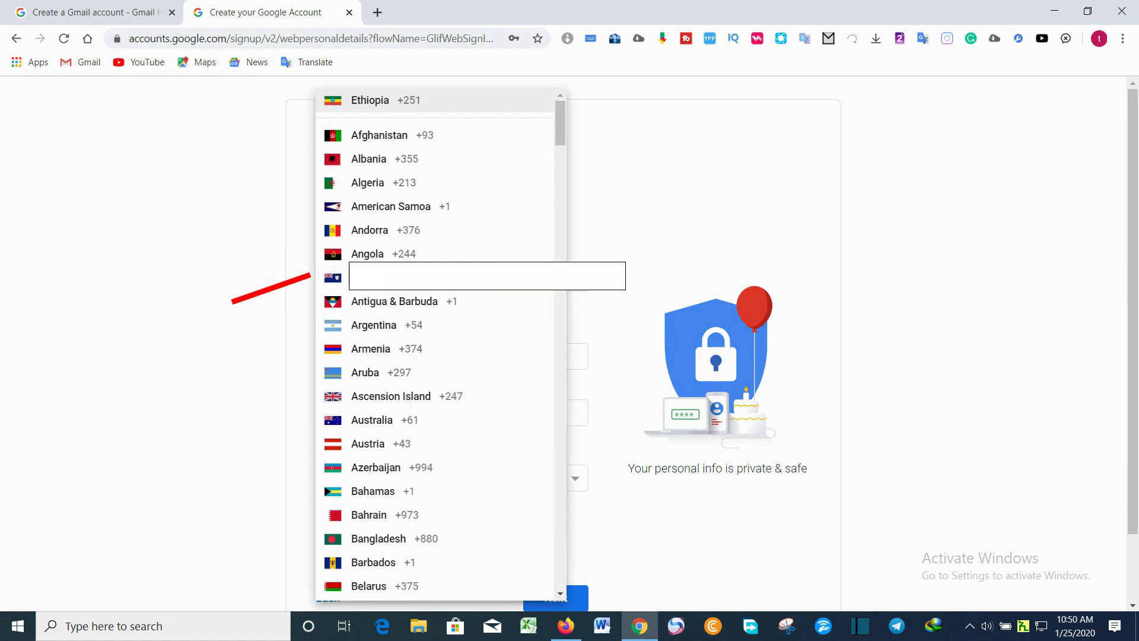
key(Escape)
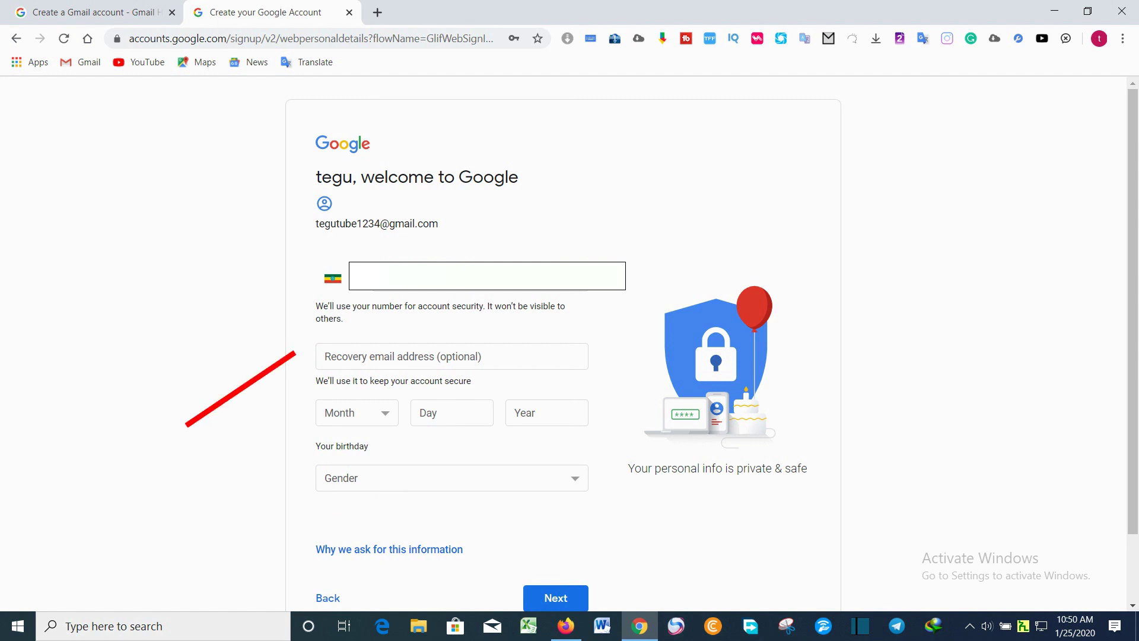
click(451, 356)
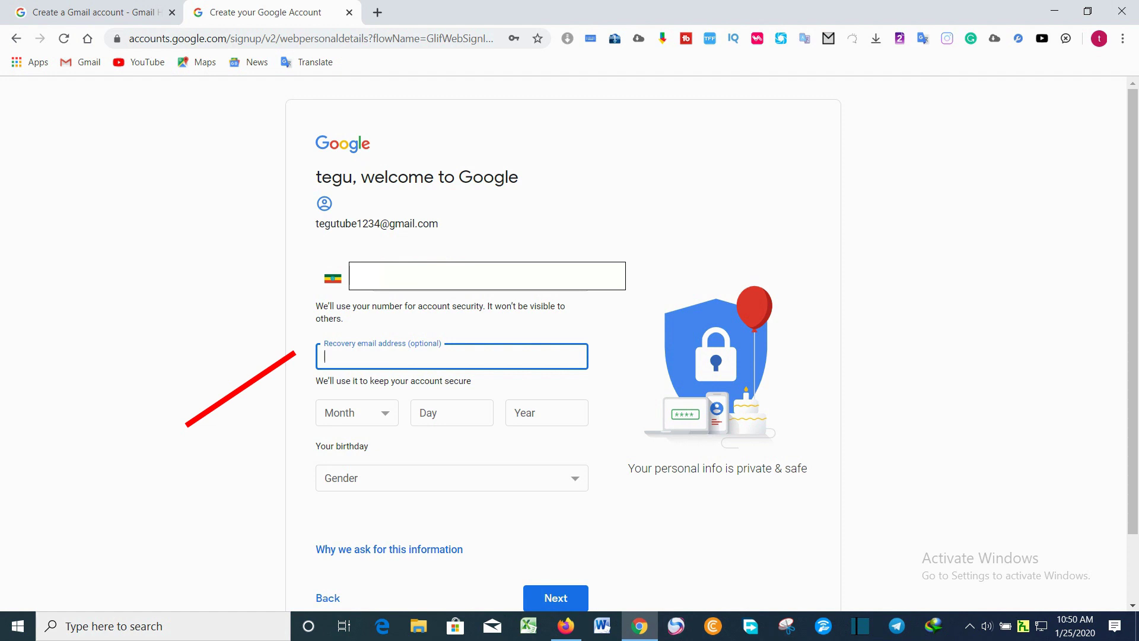
Step: Start entering the recovery email address in the optional recovery field
text(teg)
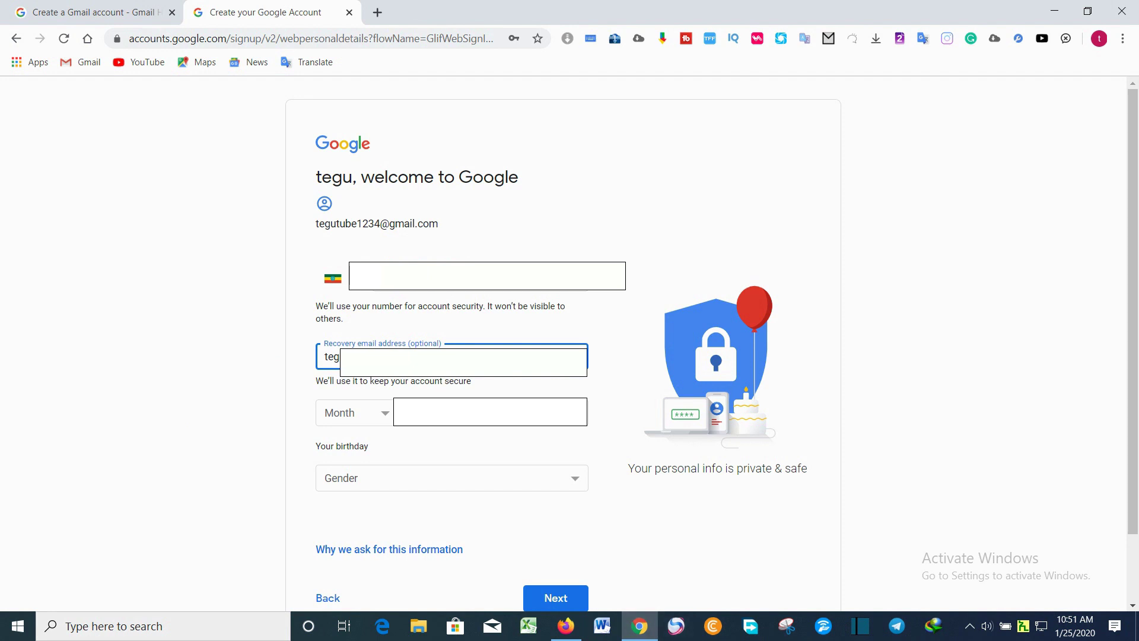
click(350, 412)
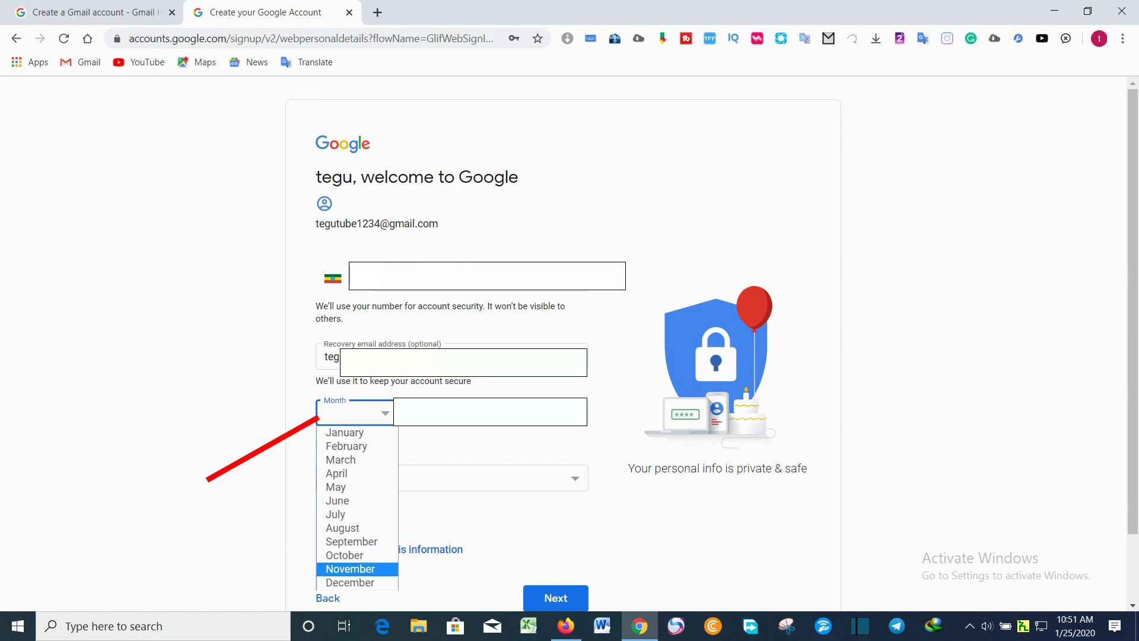
Step: Choose November as the birth month and enter the birthday's day and year, leaving gender unset
key(Return)
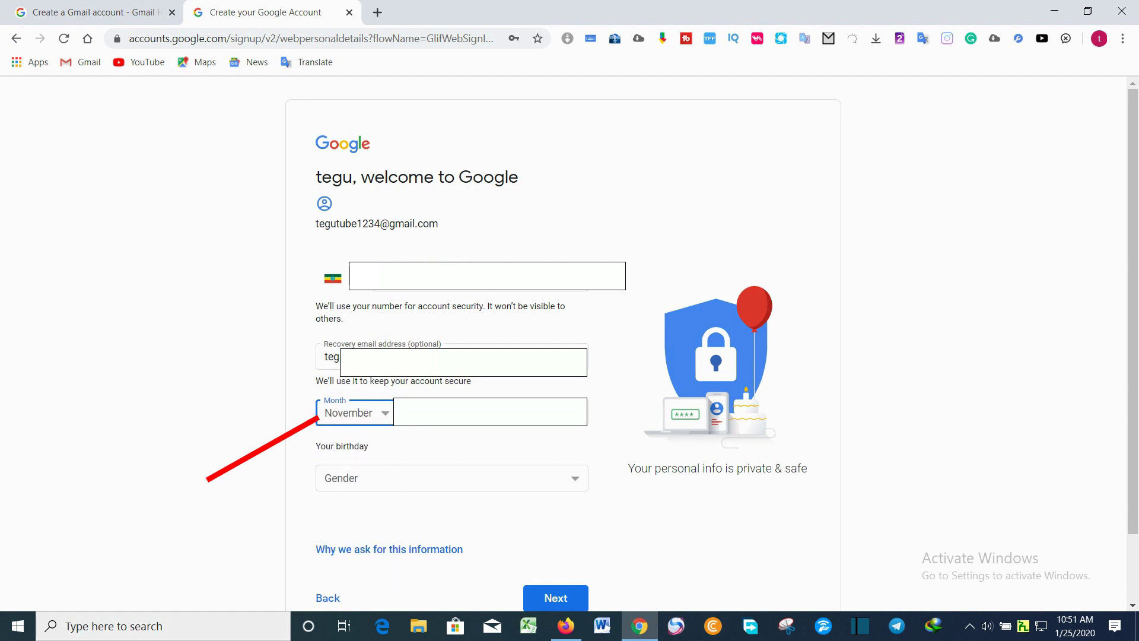
click(420, 398)
key(Tab)
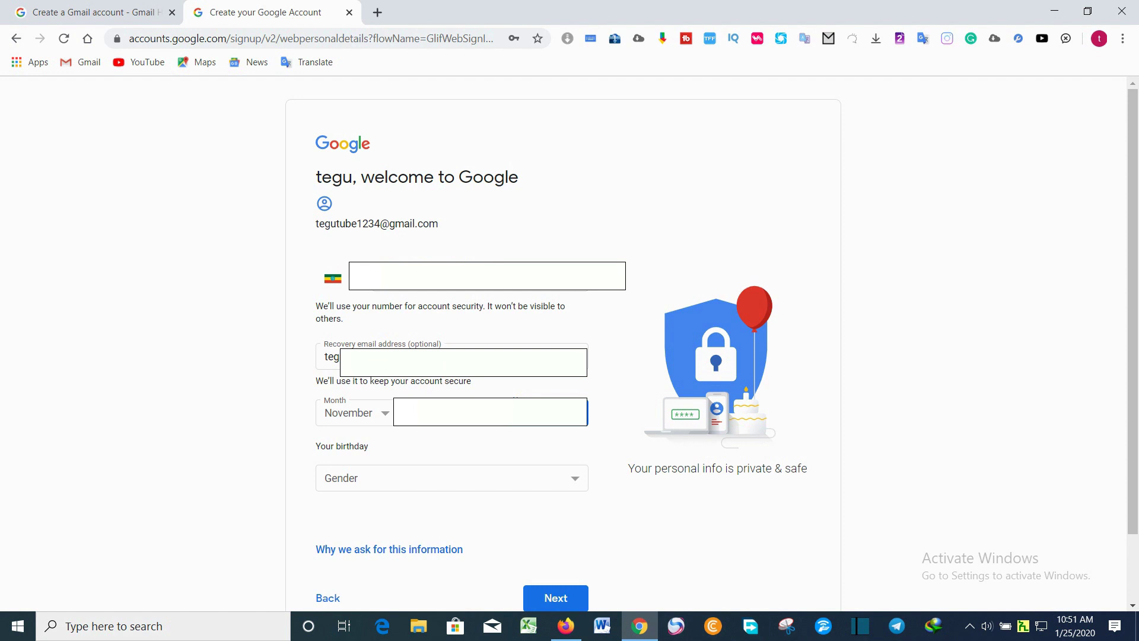
click(451, 478)
key(Escape)
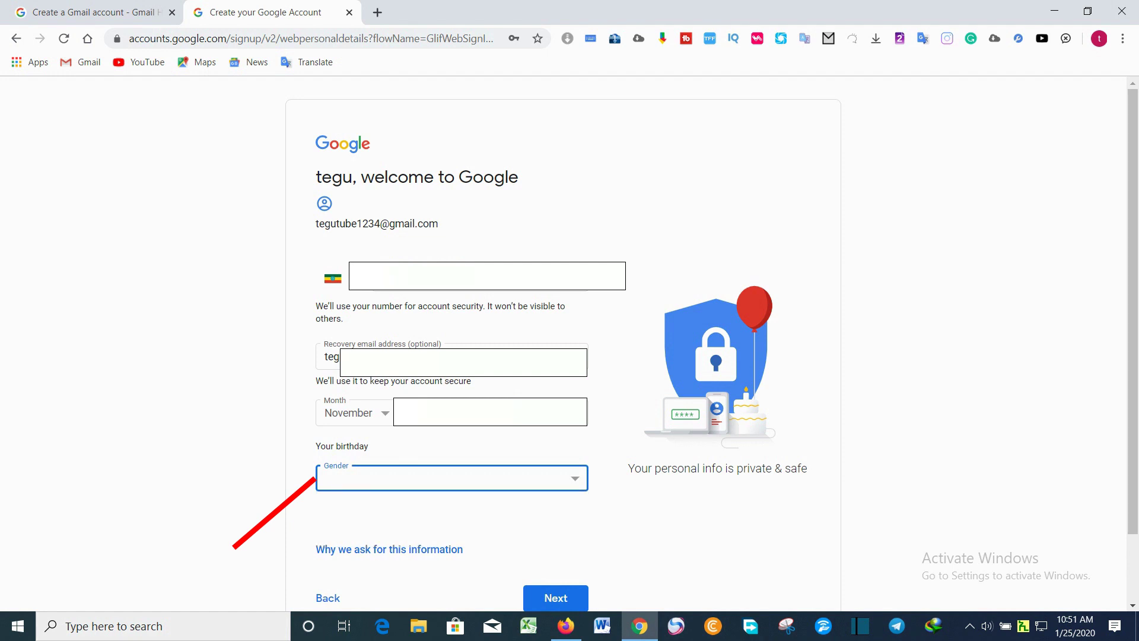
Step: Select Male in the Gender dropdown and submit the personal details with Next
click(543, 412)
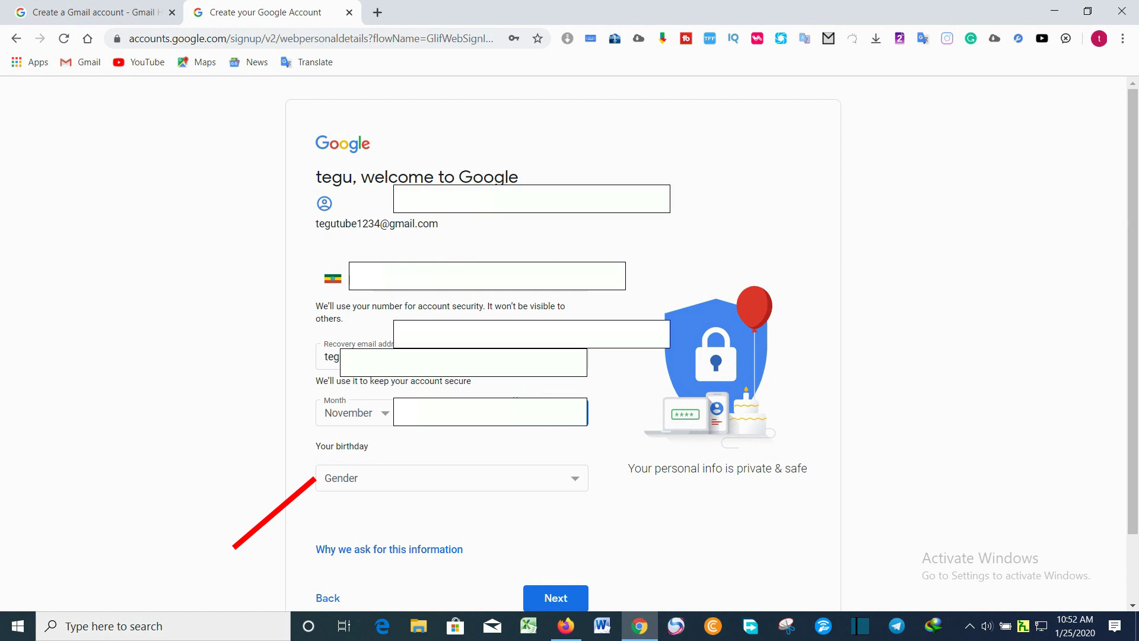
key(Tab)
key(alt+Down)
key(Down)
key(Down)
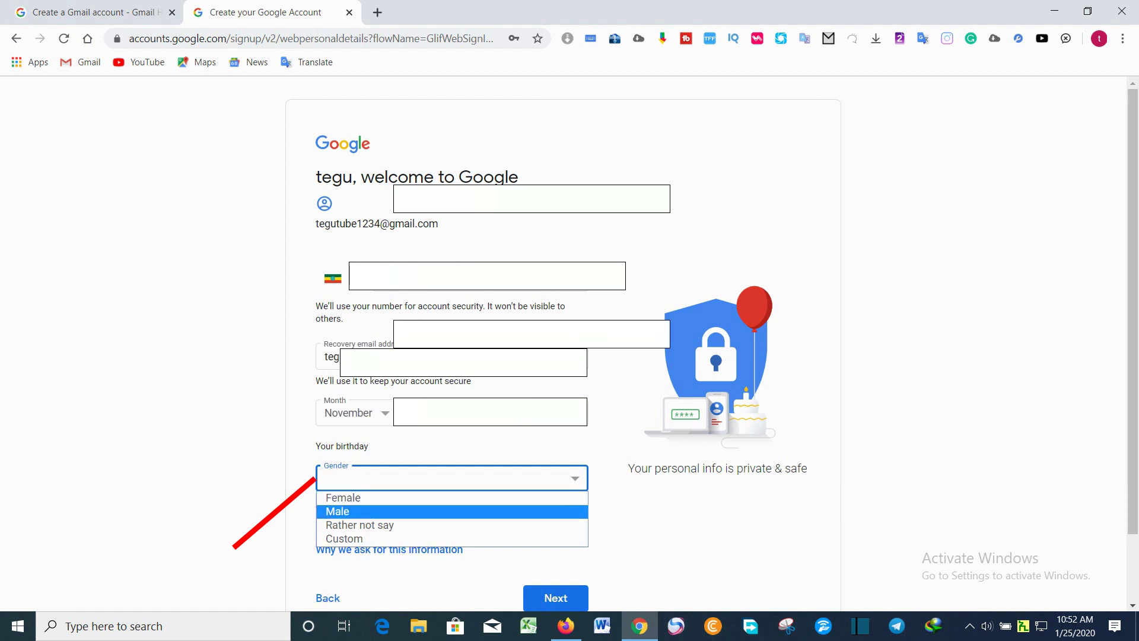
key(Down)
key(Down)
key(Up)
key(Up)
key(Up)
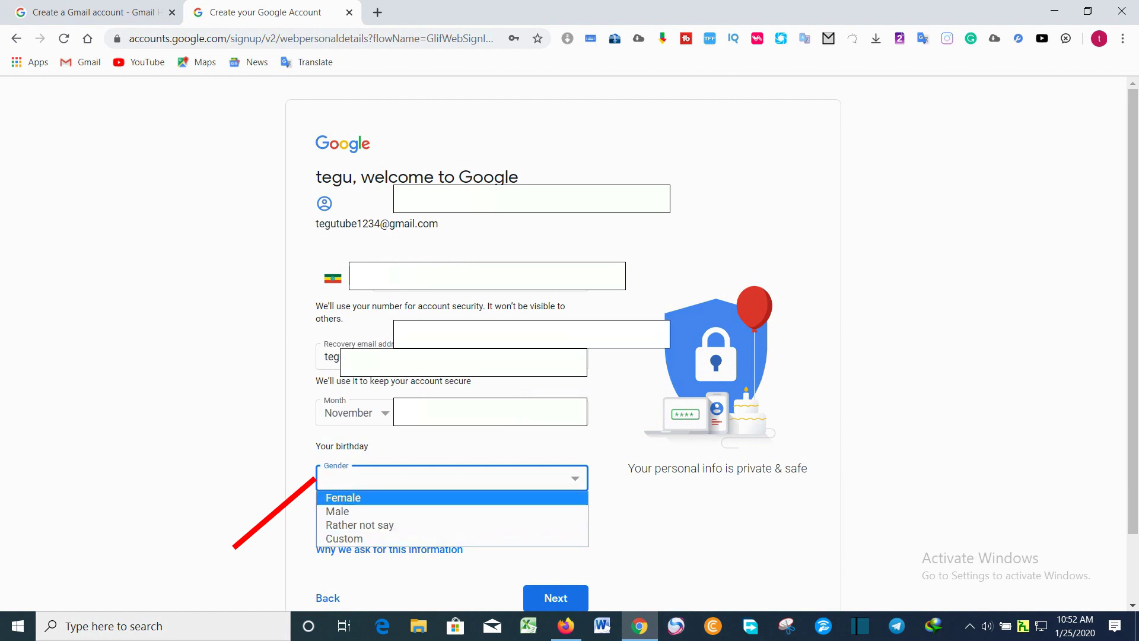
key(Down)
key(Return)
scroll(570, 344, down, 2)
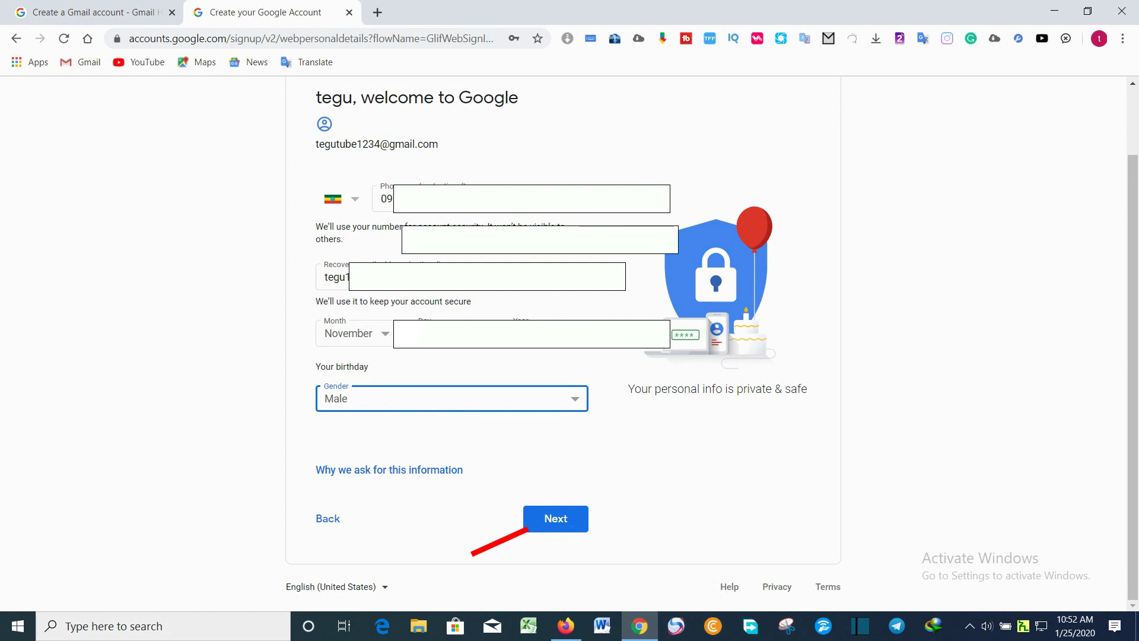
click(556, 519)
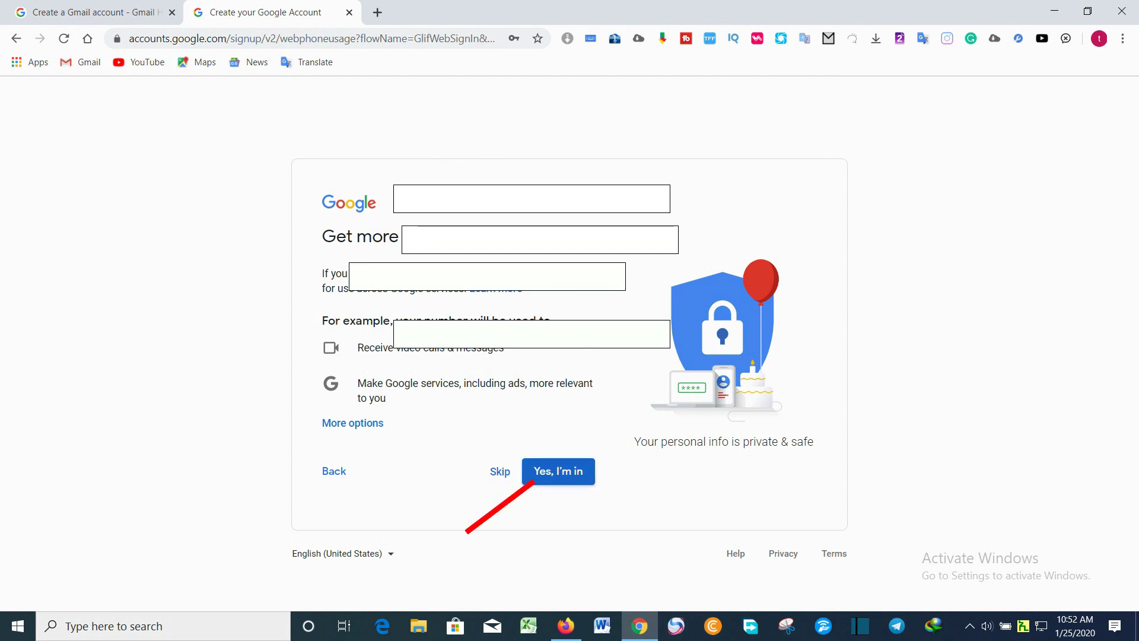
Step: Accept 'Yes, I'm in' to use the phone number across Google services
key(Return)
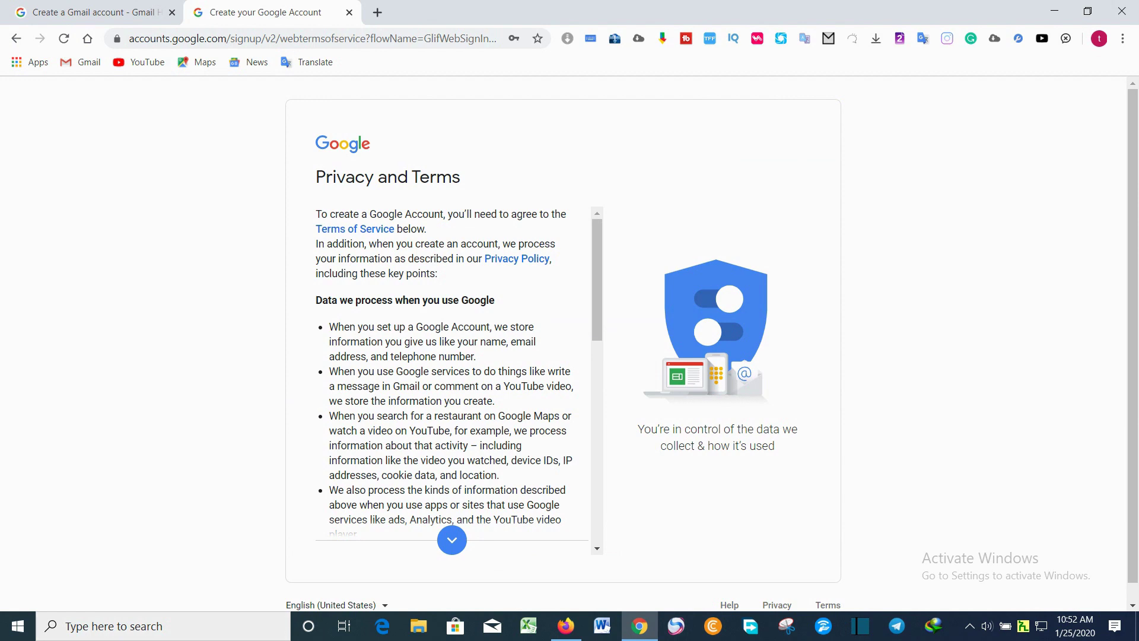
Step: Scroll up and down through the Privacy and Terms text to review it
scroll(445, 374, down, 4)
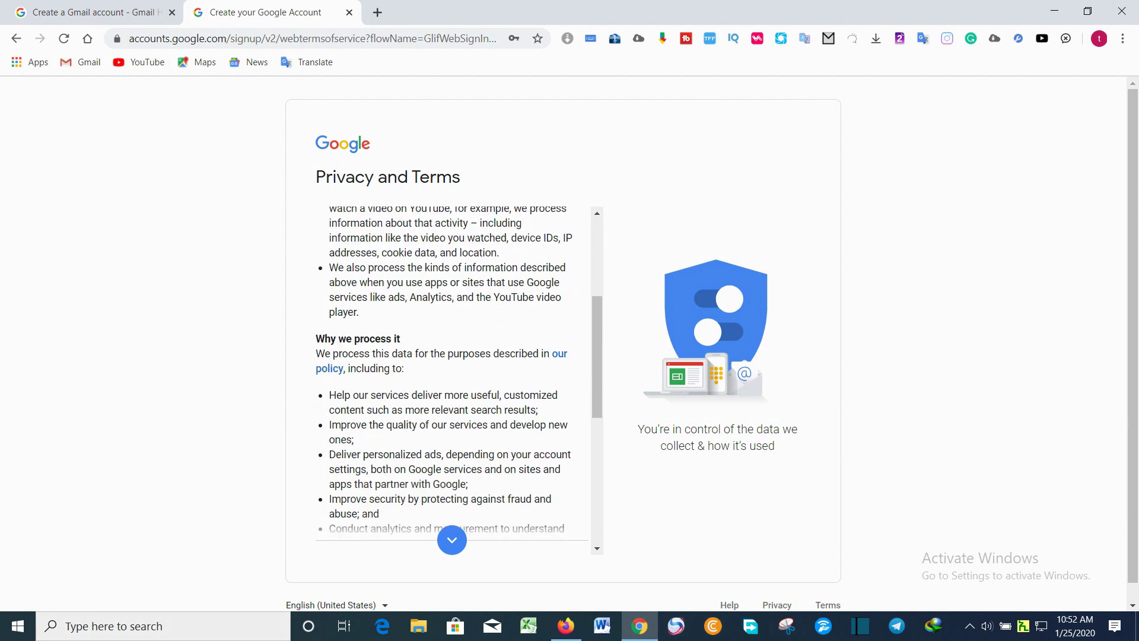
scroll(445, 374, down, 5)
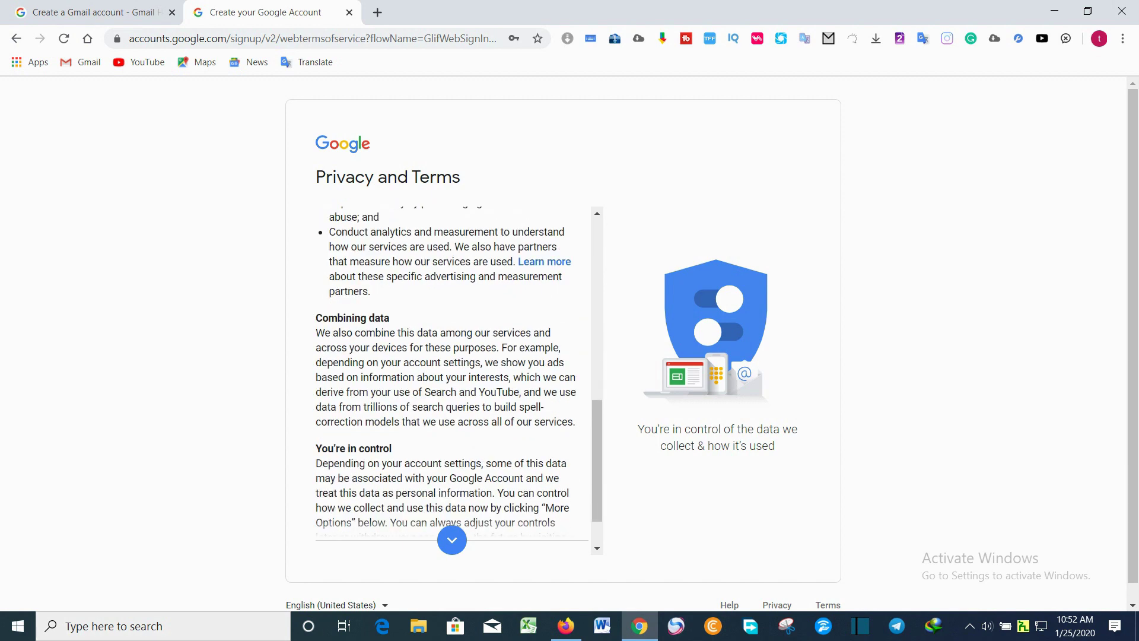
scroll(445, 374, down, 3)
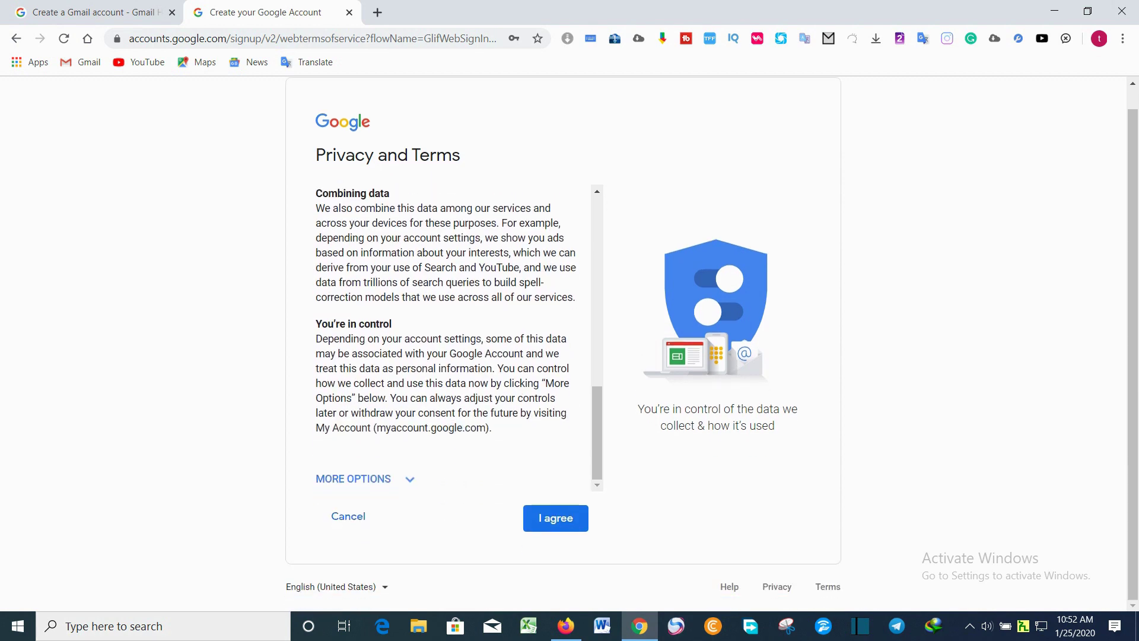
scroll(445, 339, up, 4)
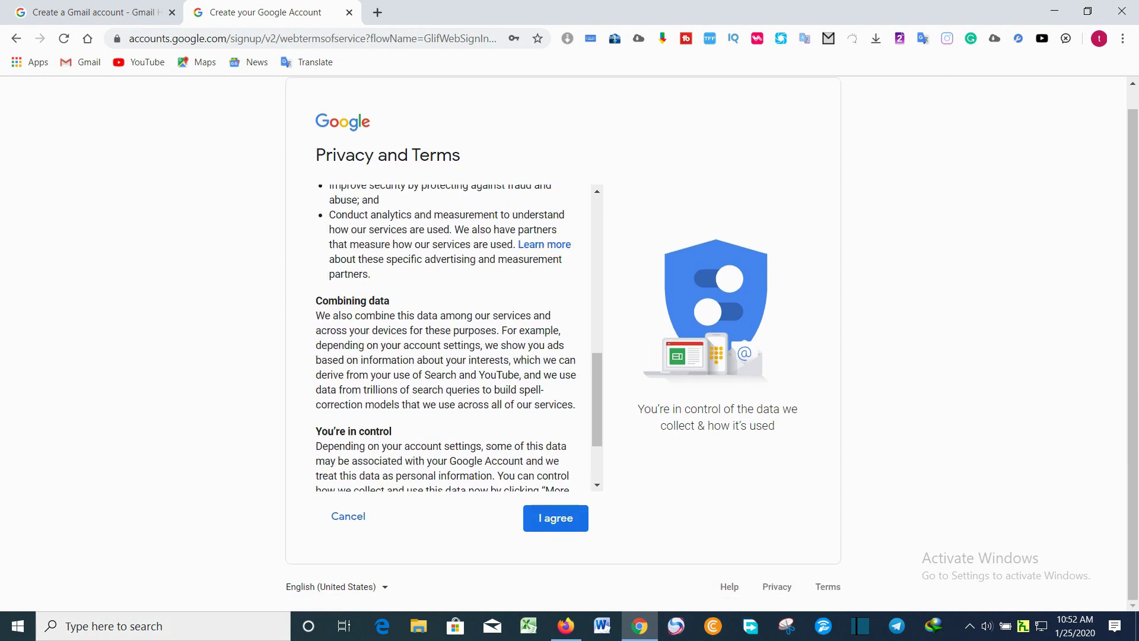
scroll(445, 338, up, 4)
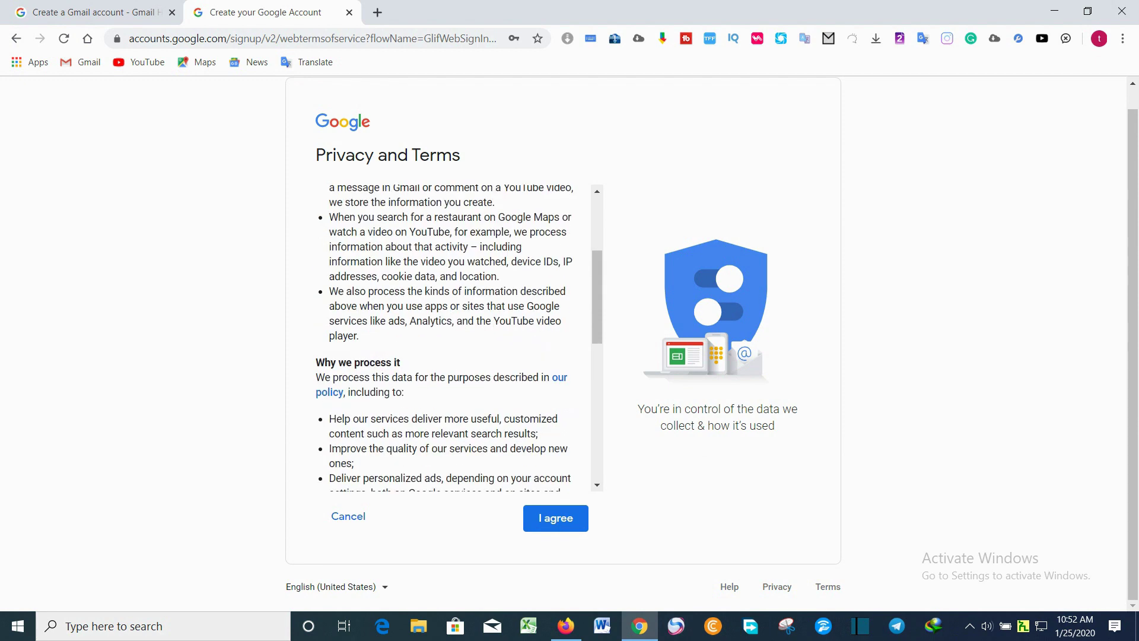
scroll(445, 339, down, 3)
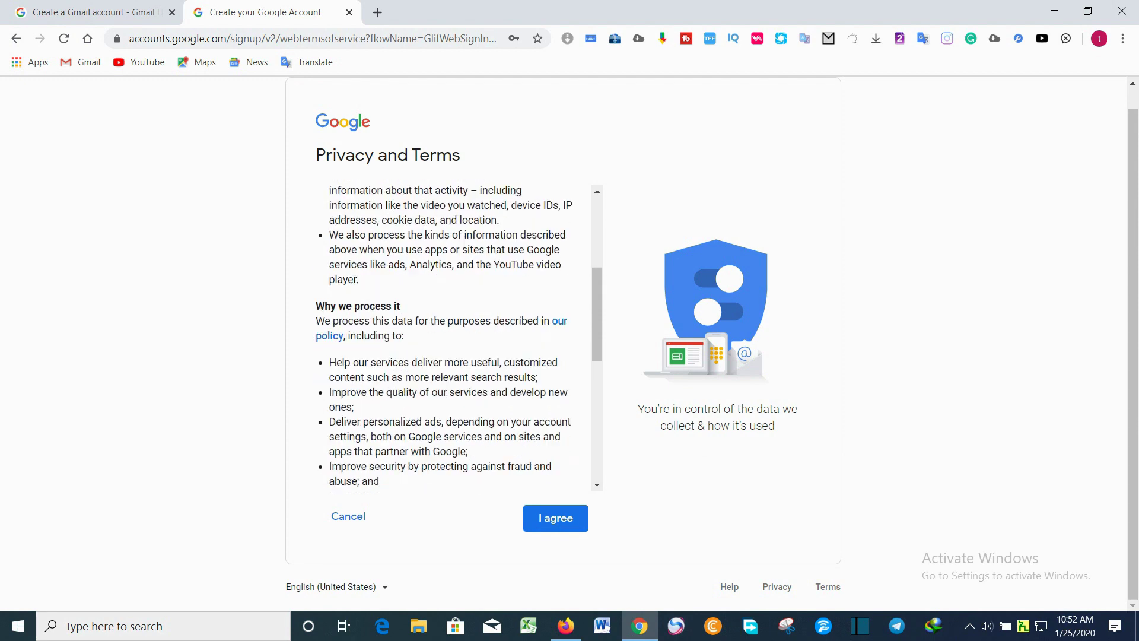
scroll(445, 338, up, 4)
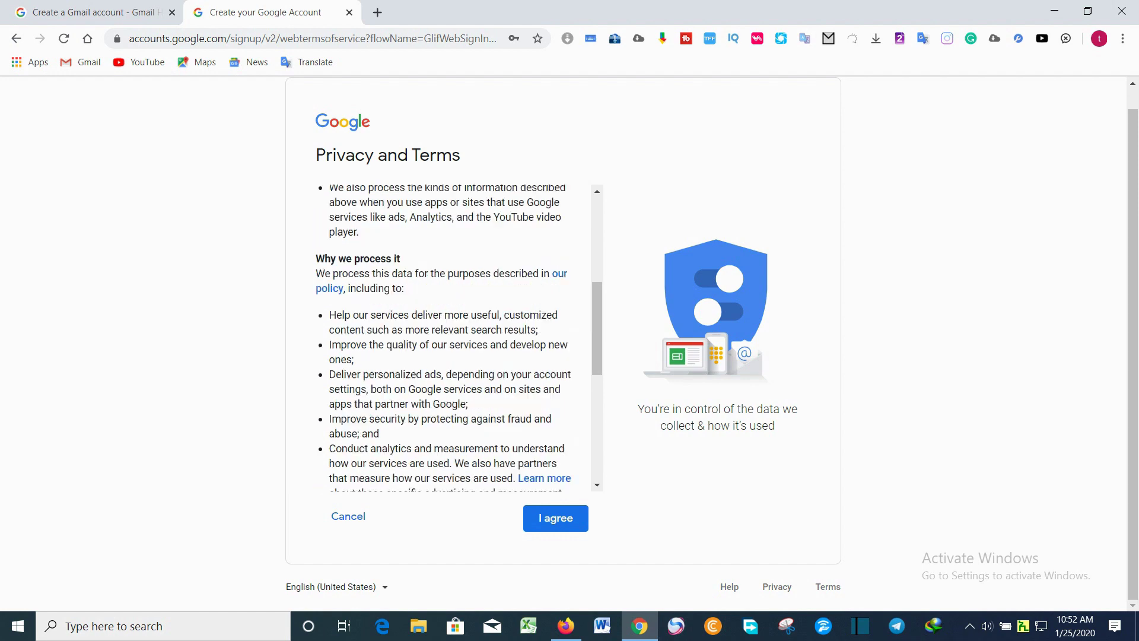
scroll(459, 338, up, 2)
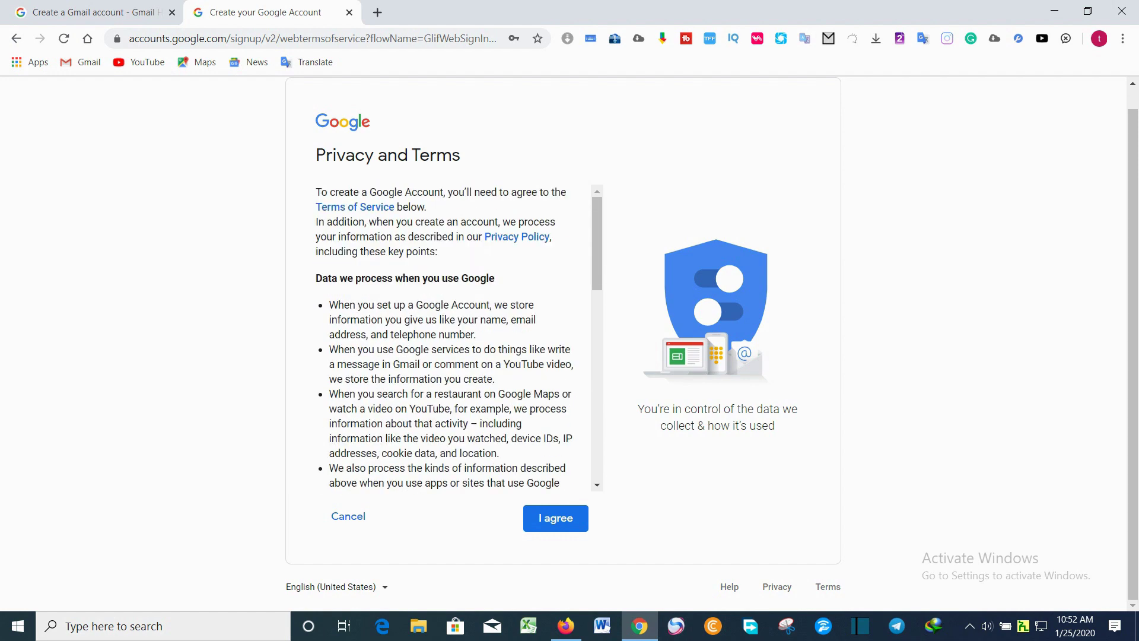
scroll(459, 338, up, 1)
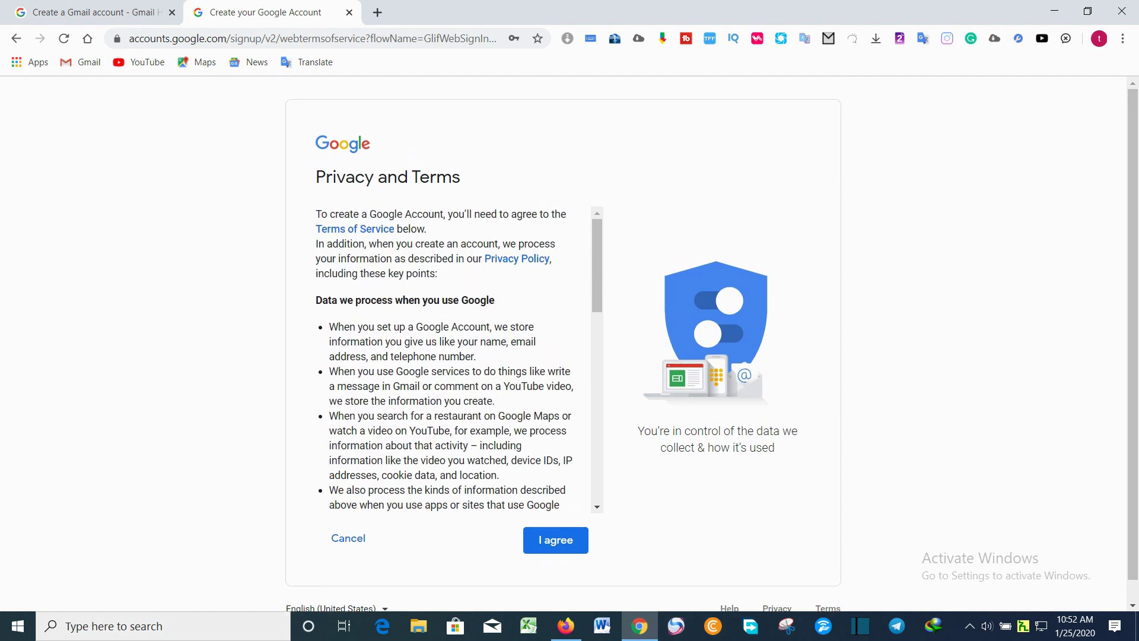
scroll(459, 338, down, 6)
scroll(459, 338, down, 1)
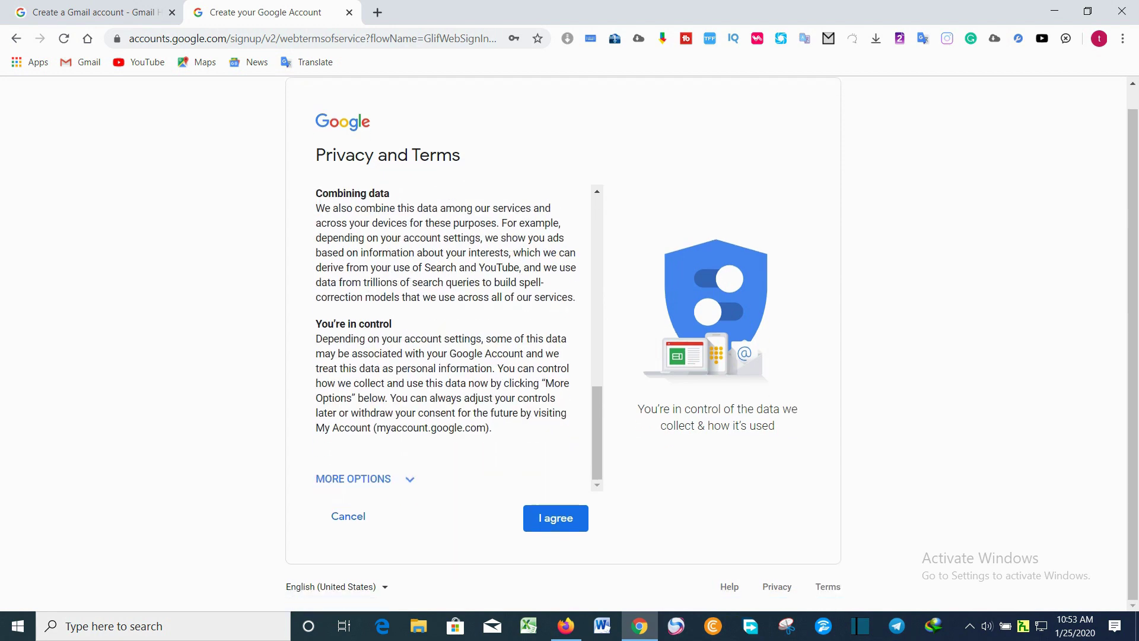
scroll(459, 338, up, 6)
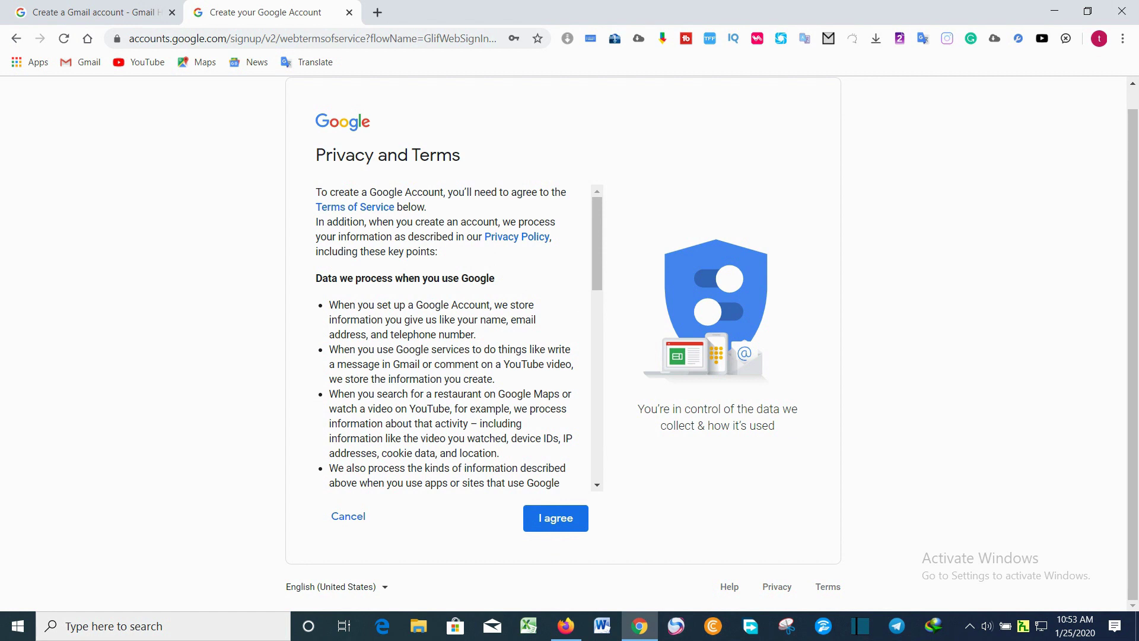
Step: Inspect the first privacy bullet, scroll to the end and click 'I agree' to create the account
drag(329, 304, 486, 380)
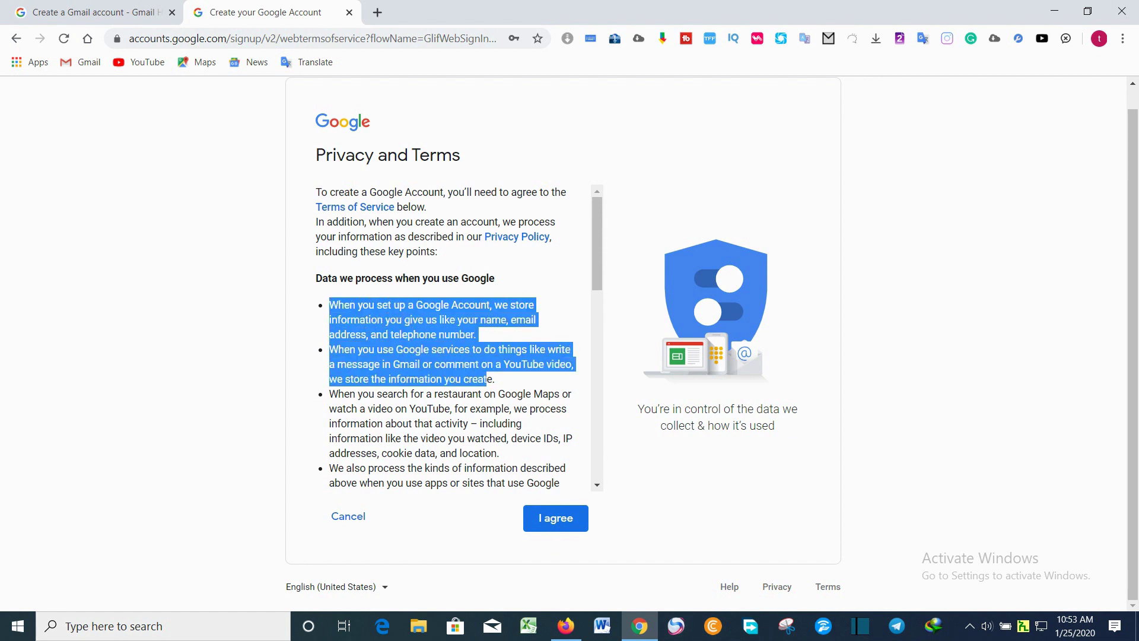
right_click(393, 330)
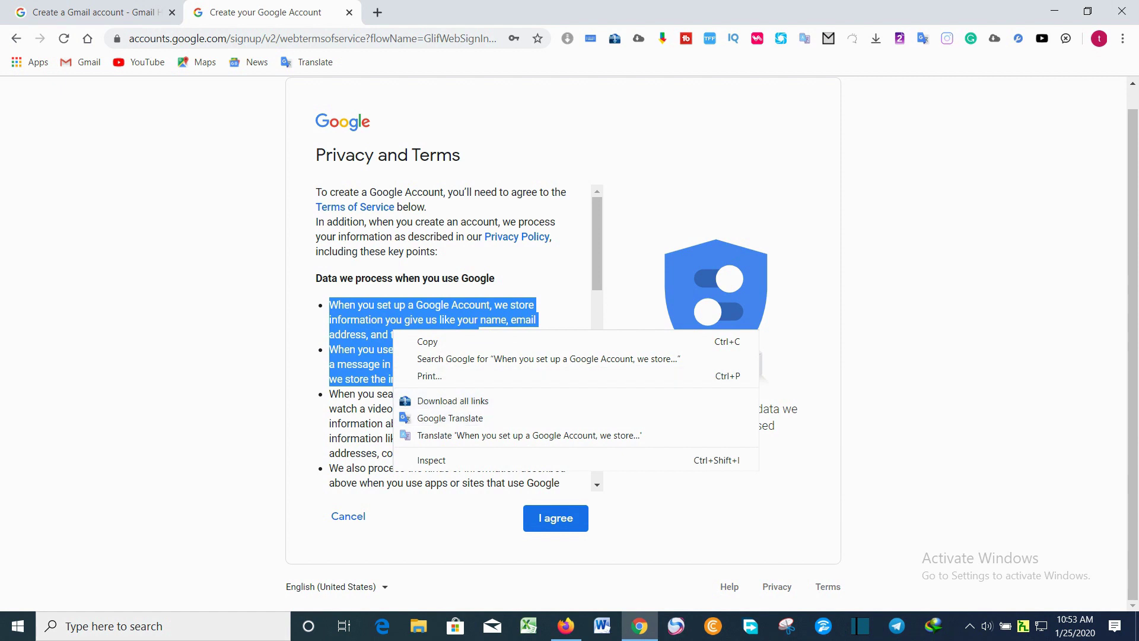
drag(360, 237, 368, 237)
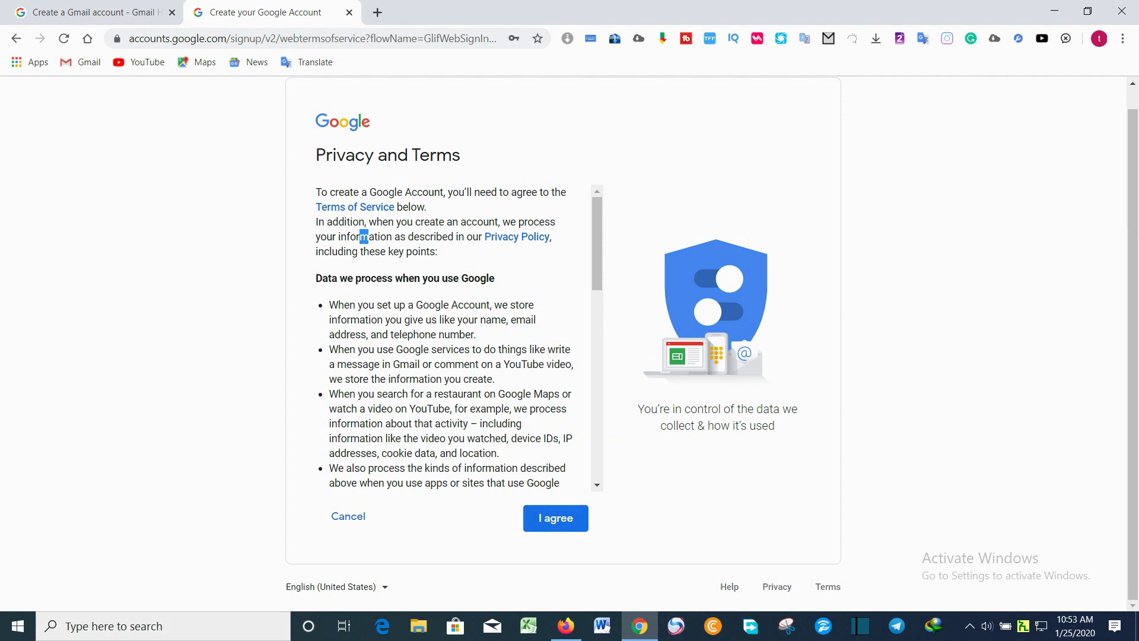
scroll(460, 339, down, 10)
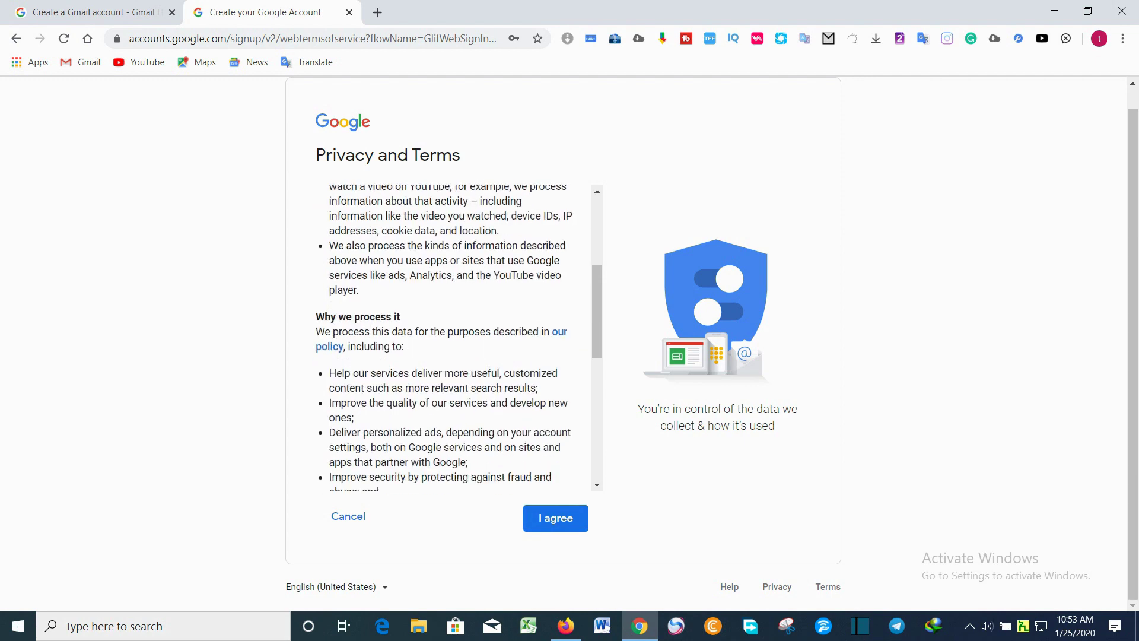
scroll(446, 338, down, 3)
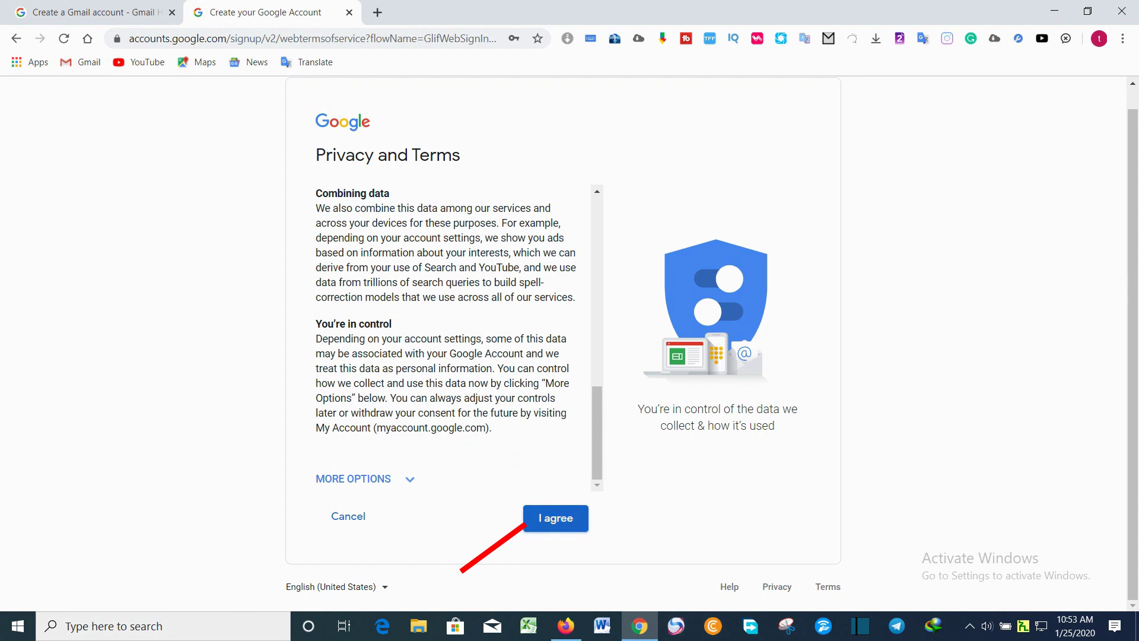
click(556, 518)
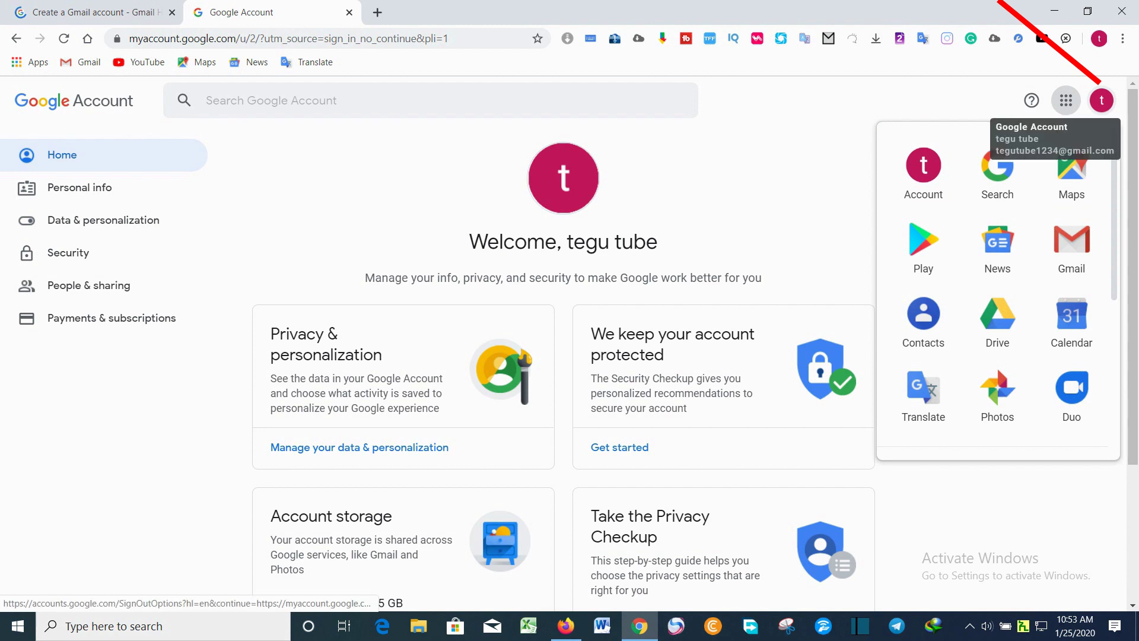
Step: Open the profile avatar menu to list the signed-in accounts
click(1101, 100)
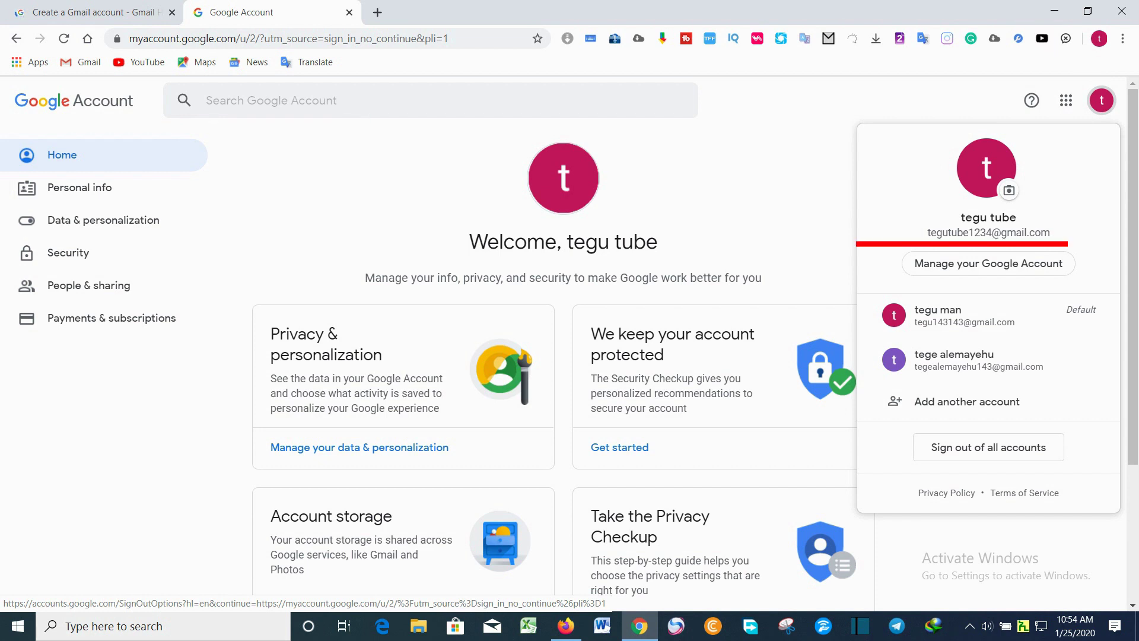
Step: Highlight the new account's email address in the account menu, then close the menu
drag(927, 232, 1050, 233)
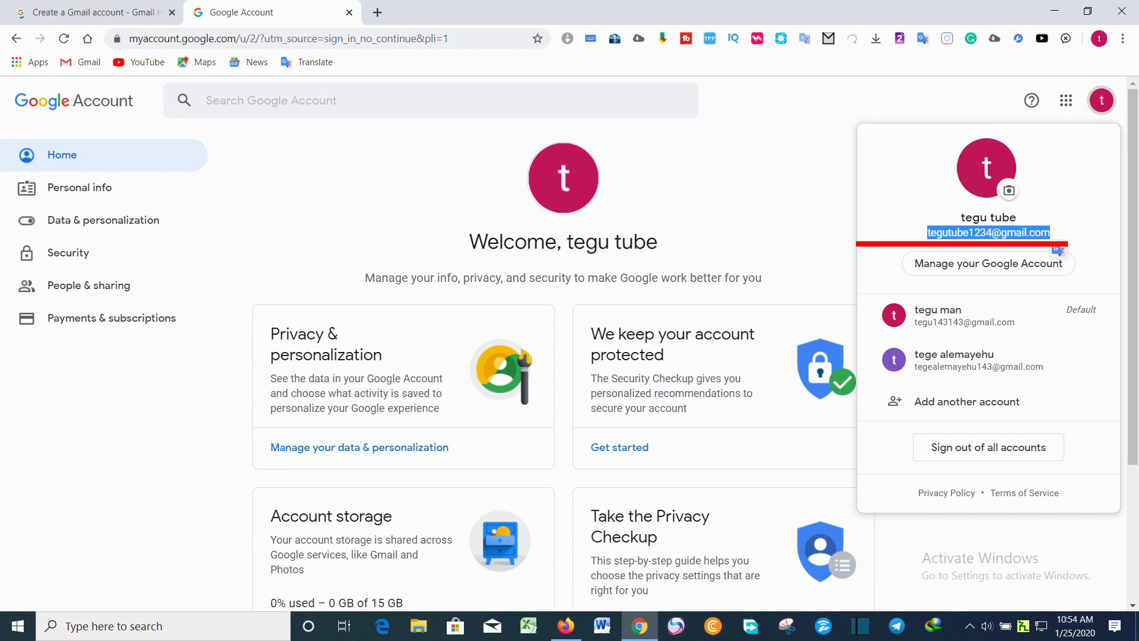
click(1060, 251)
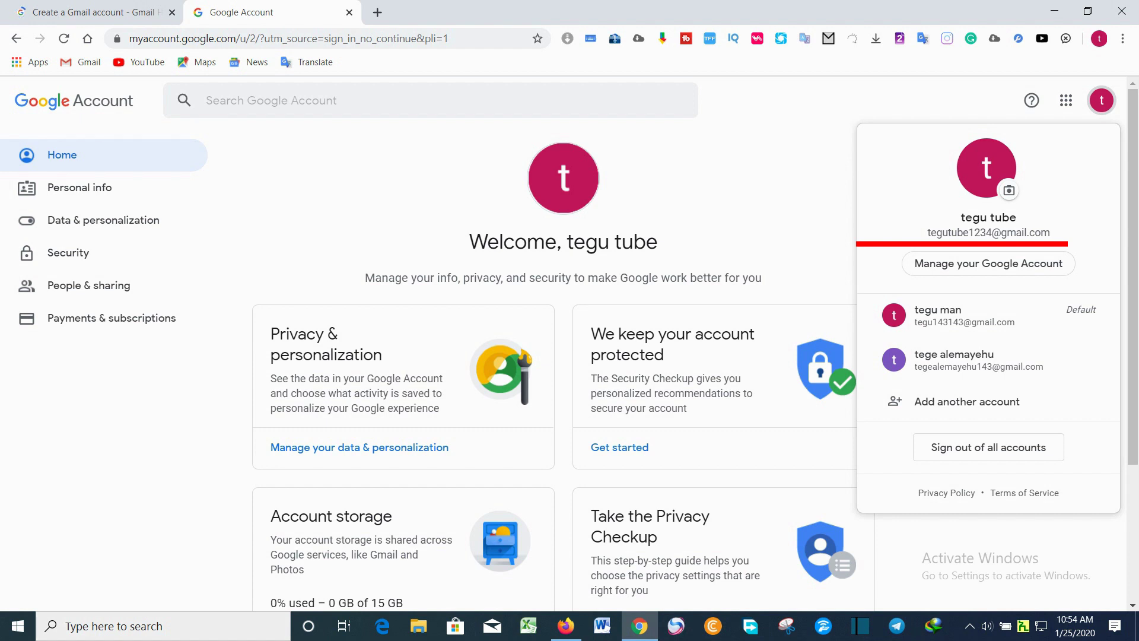
drag(929, 232, 1009, 232)
click(1009, 232)
drag(928, 233, 1050, 233)
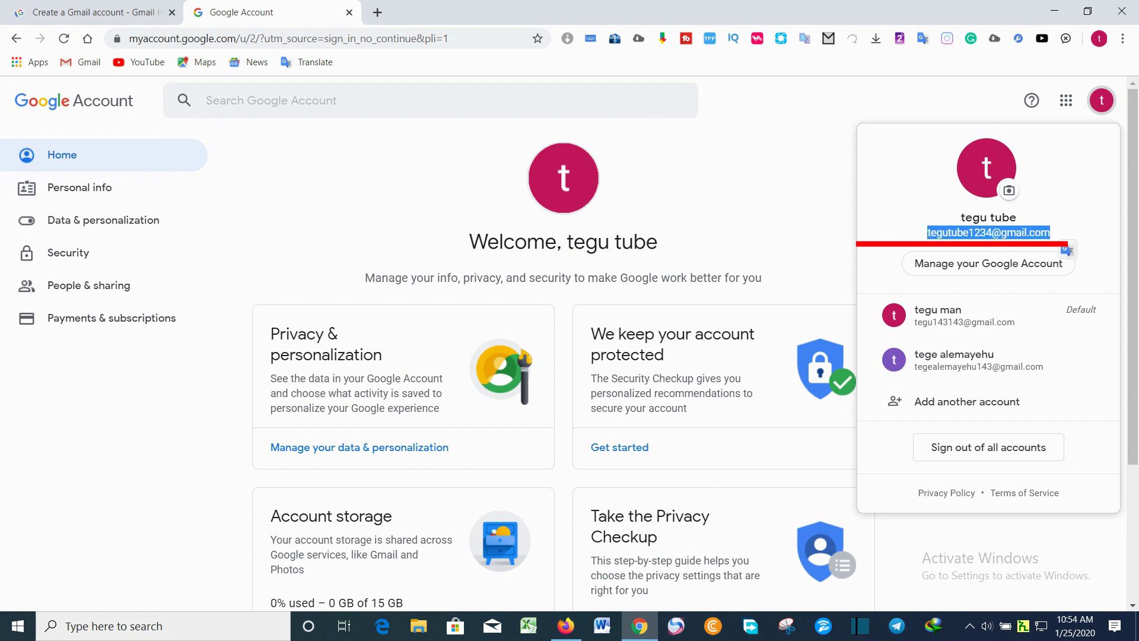
key(Escape)
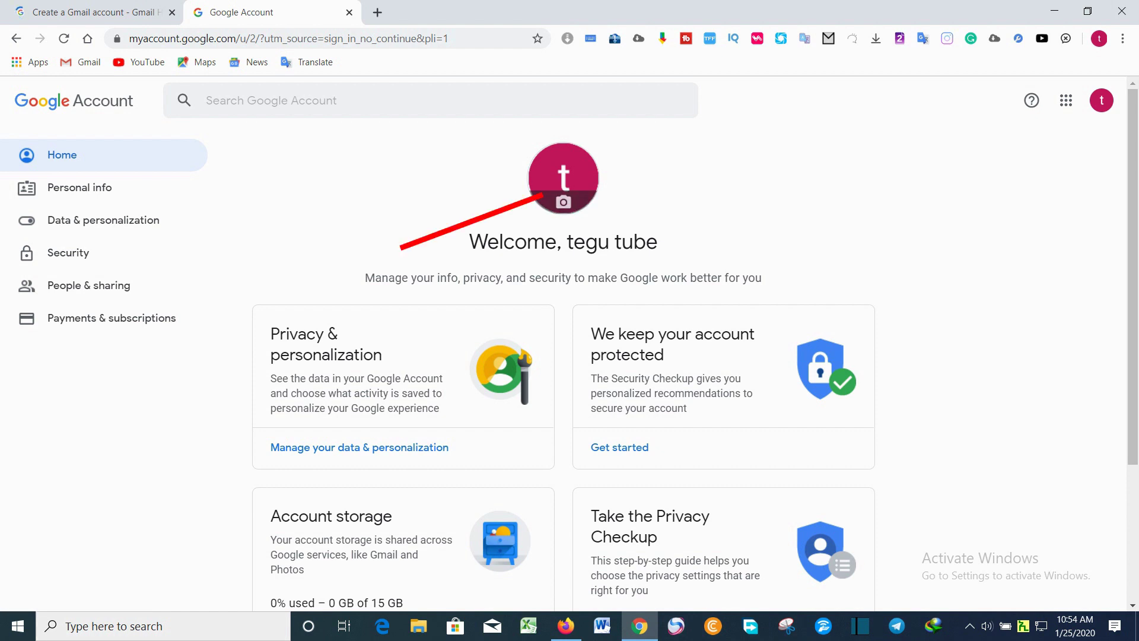
click(563, 190)
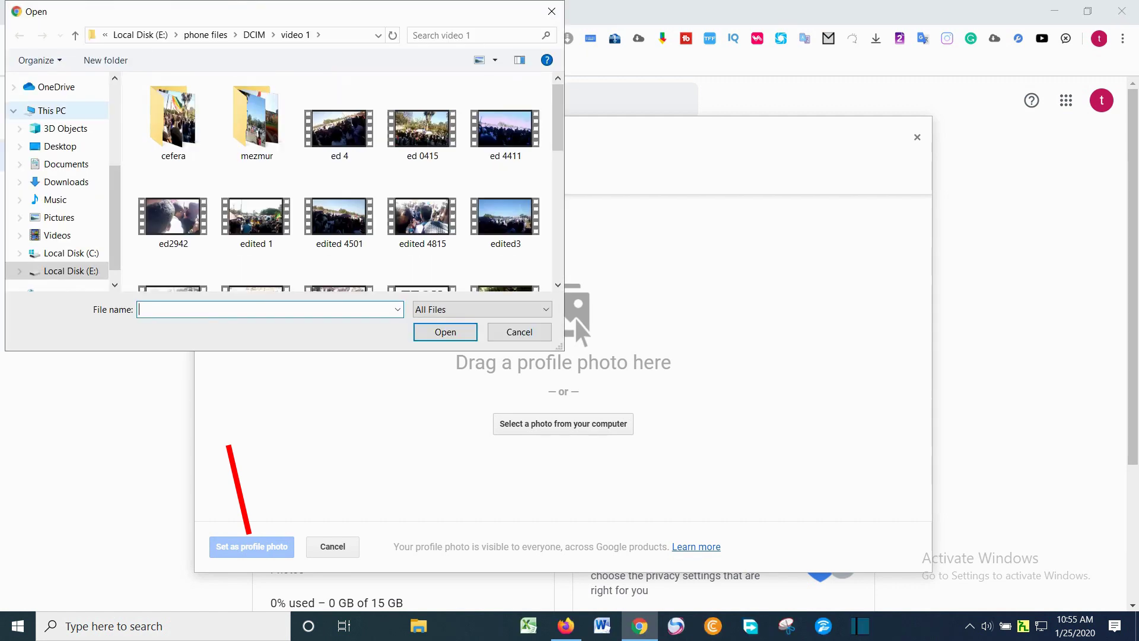
key(Return)
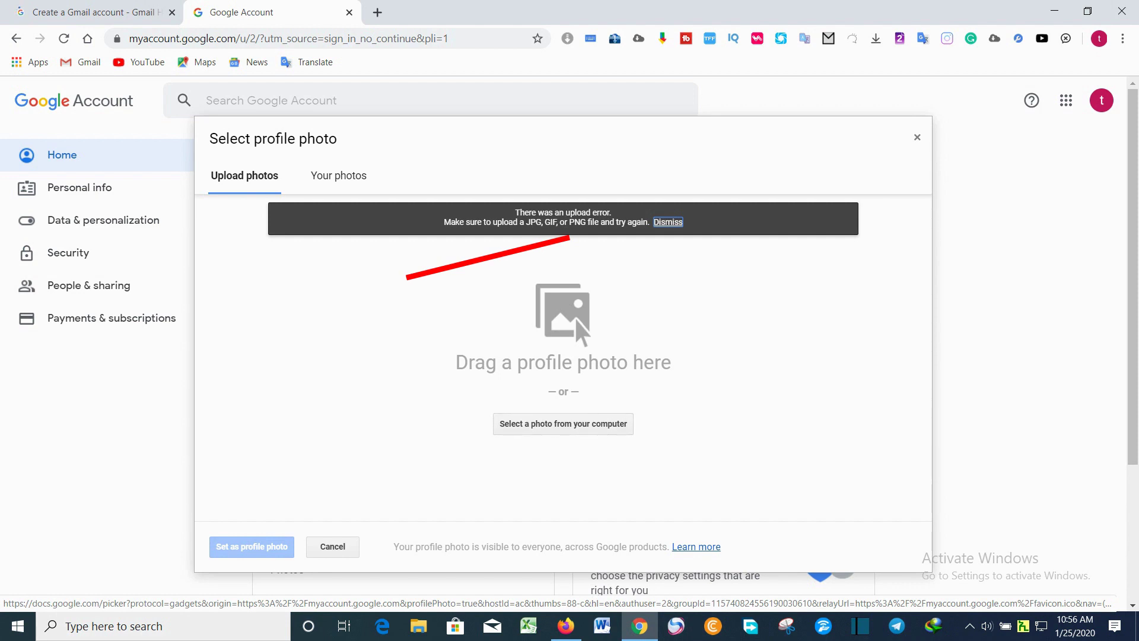
click(339, 175)
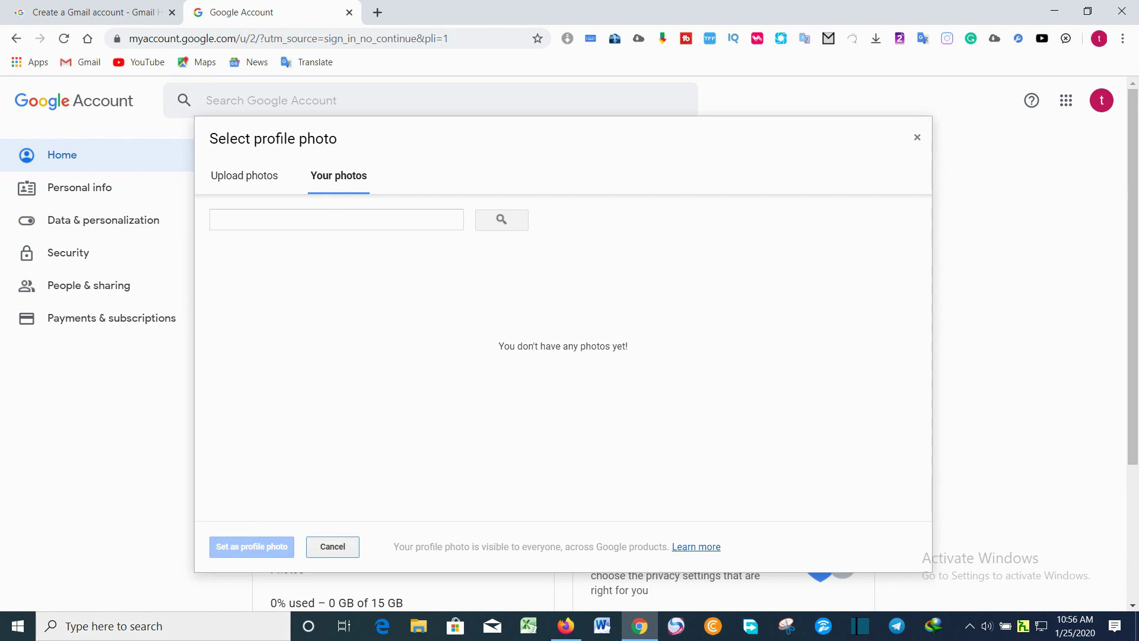
click(245, 175)
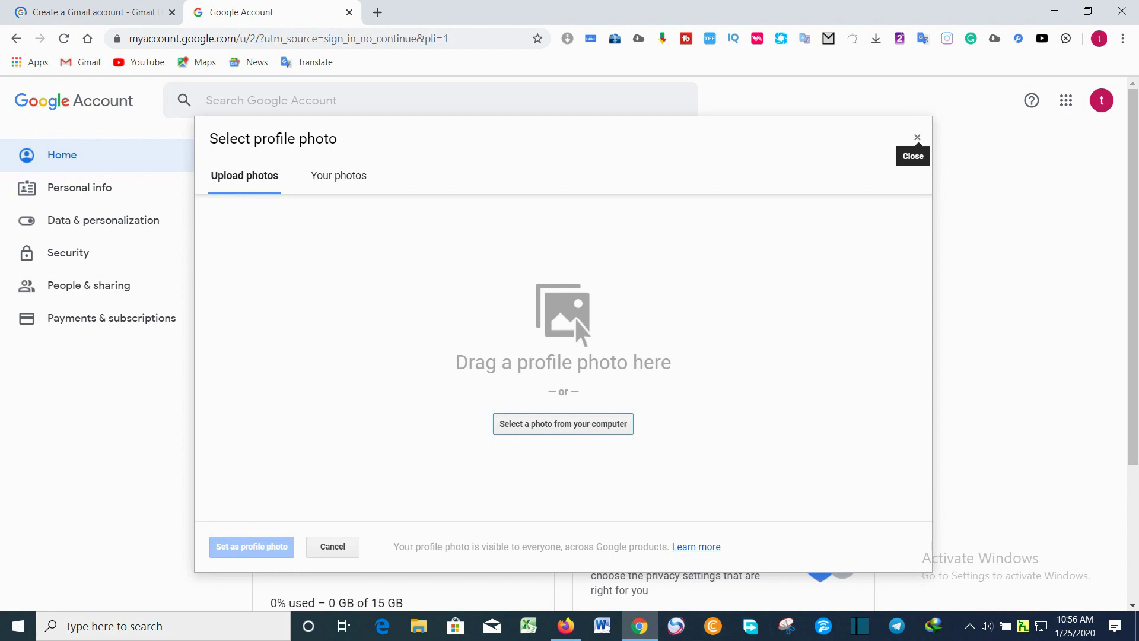
click(918, 137)
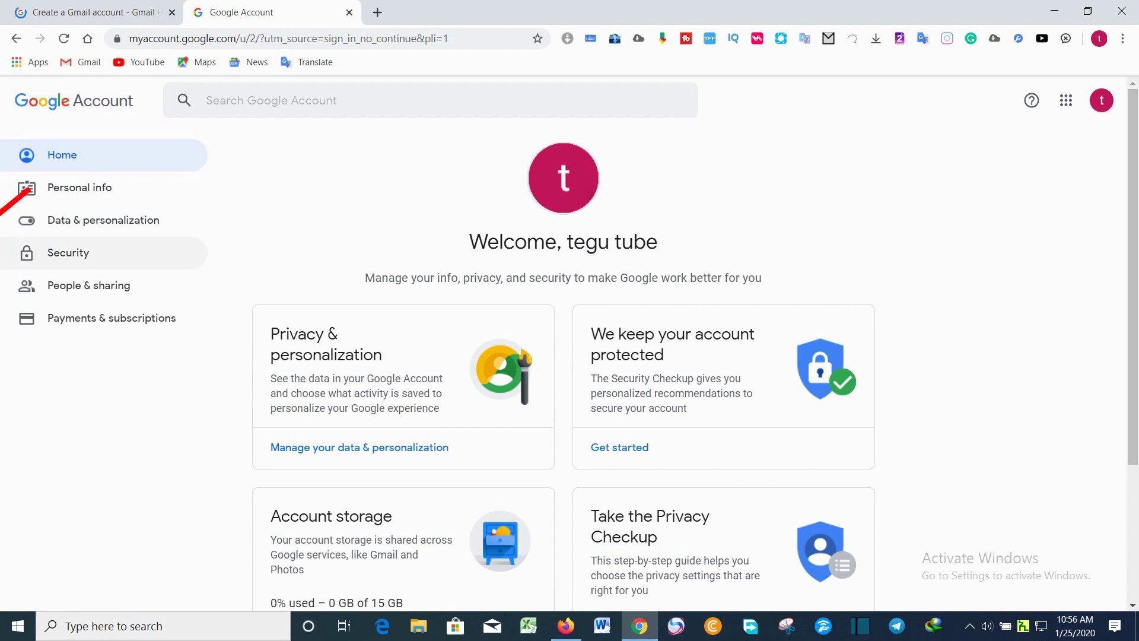
Step: Look through Profile and Contact info on Personal info, then go to Data & personalization
click(80, 188)
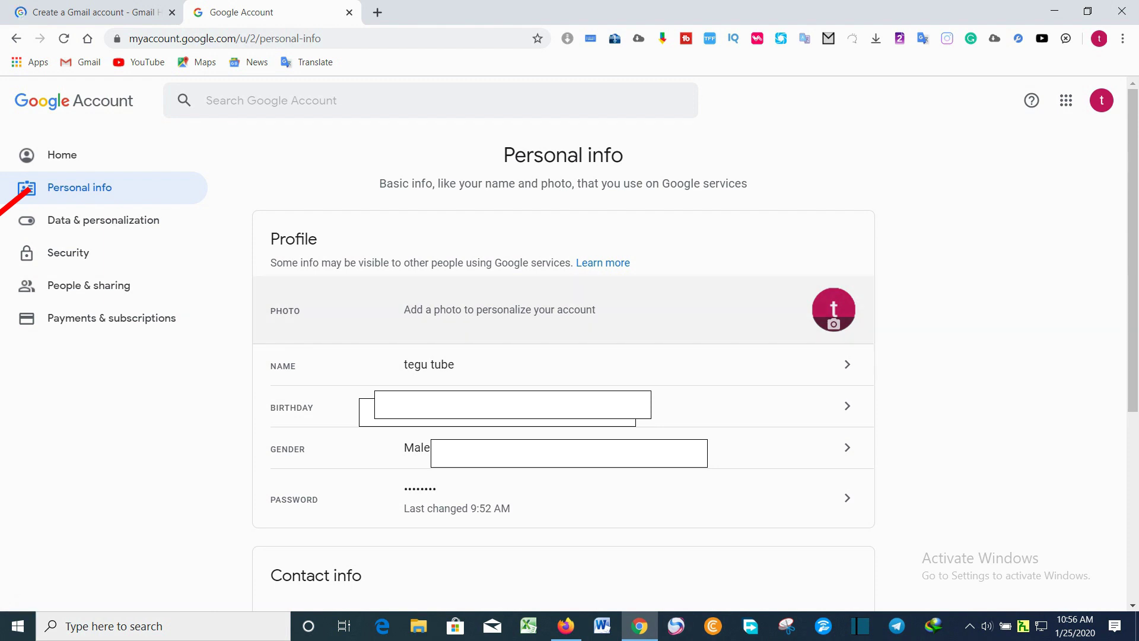
scroll(534, 279, down, 1)
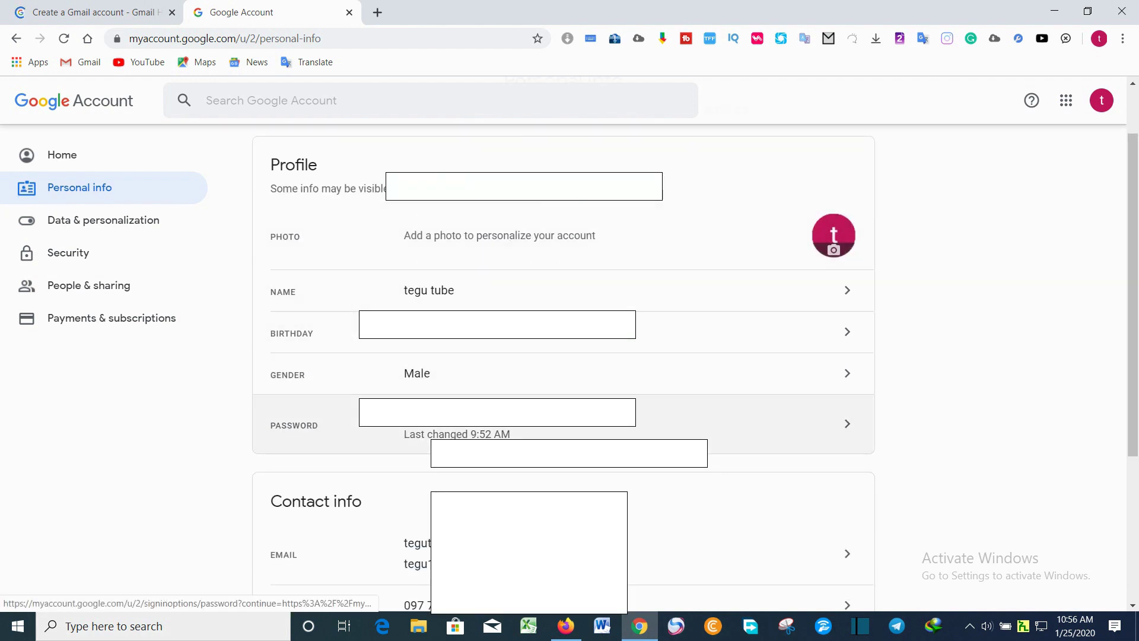
scroll(534, 416, down, 2)
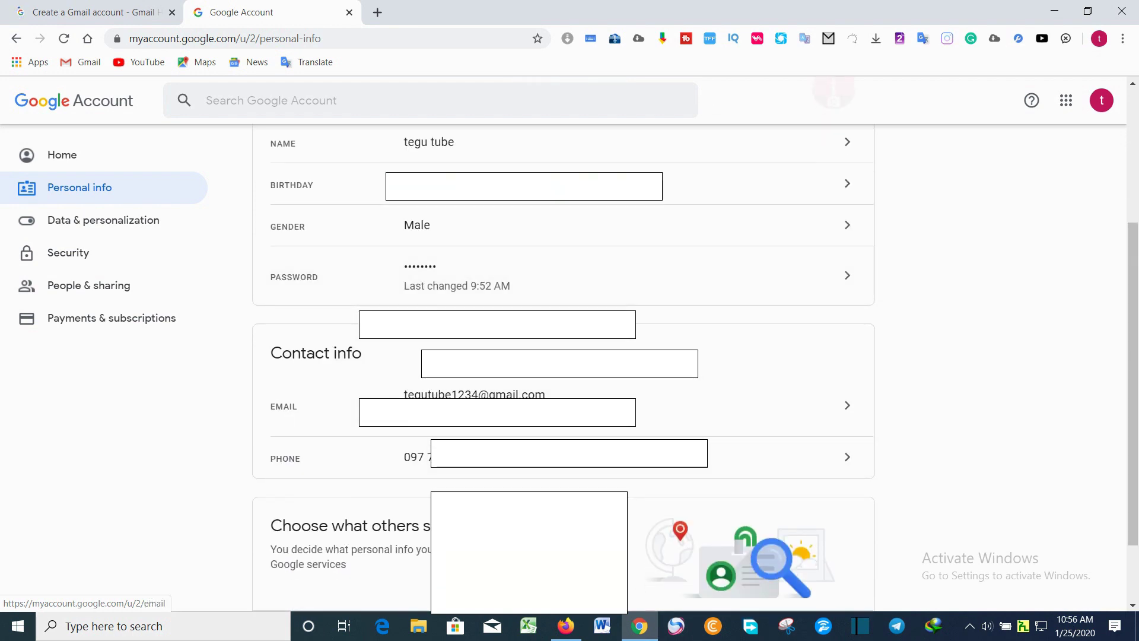
scroll(564, 380, down, 1)
scroll(563, 362, down, 1)
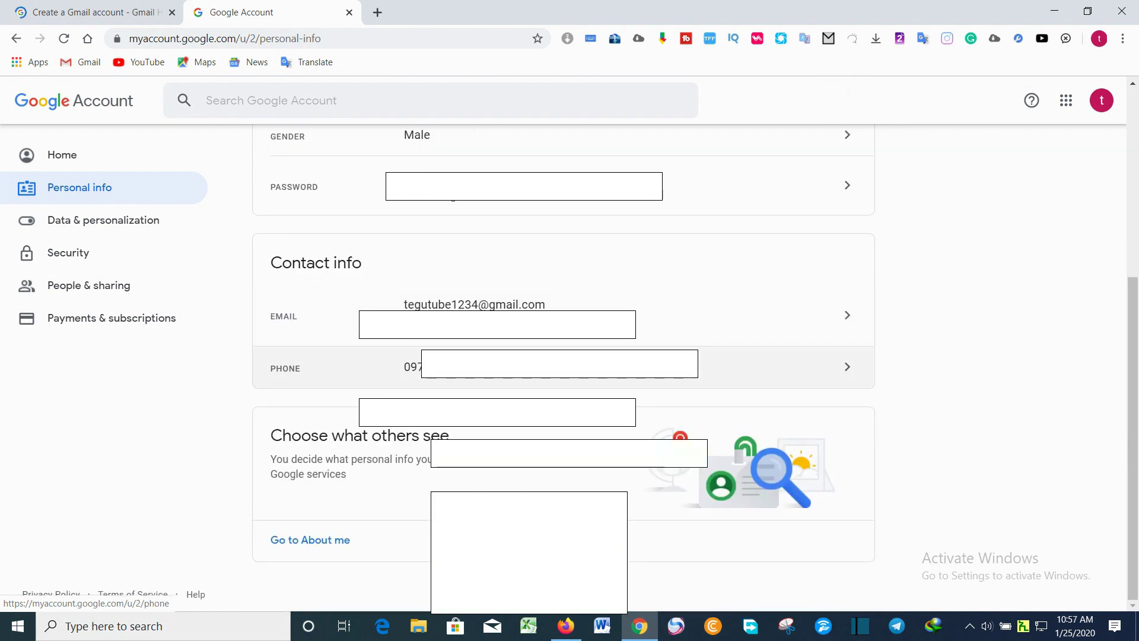
scroll(564, 365, up, 5)
click(104, 220)
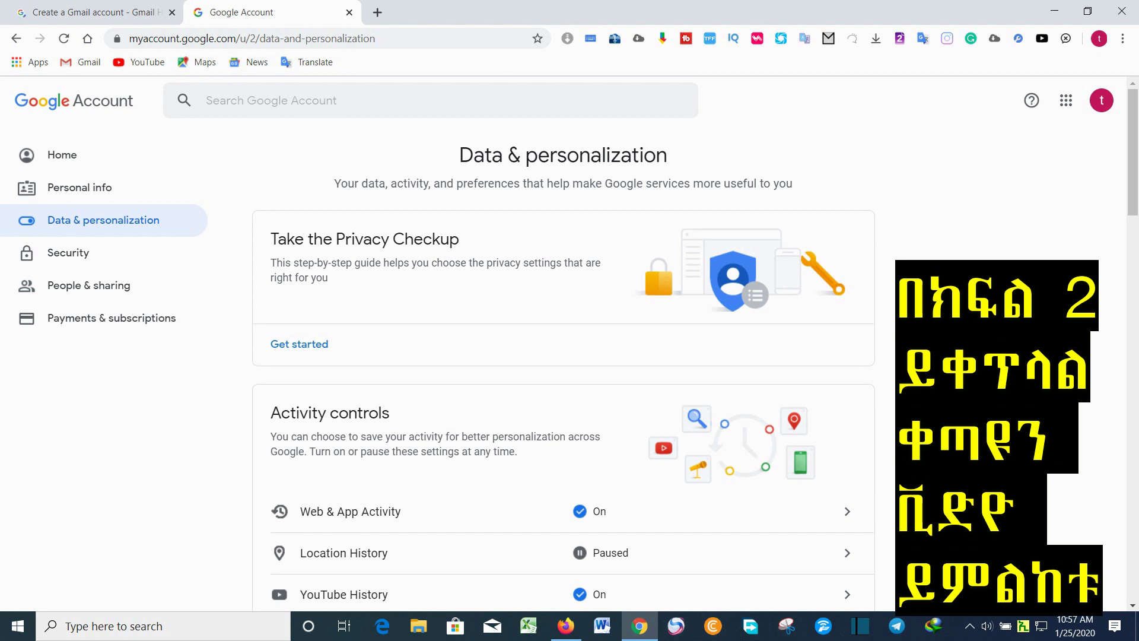
Step: Scroll through the Data & personalization activity and ad settings, then go to Security
scroll(564, 255, down, 5)
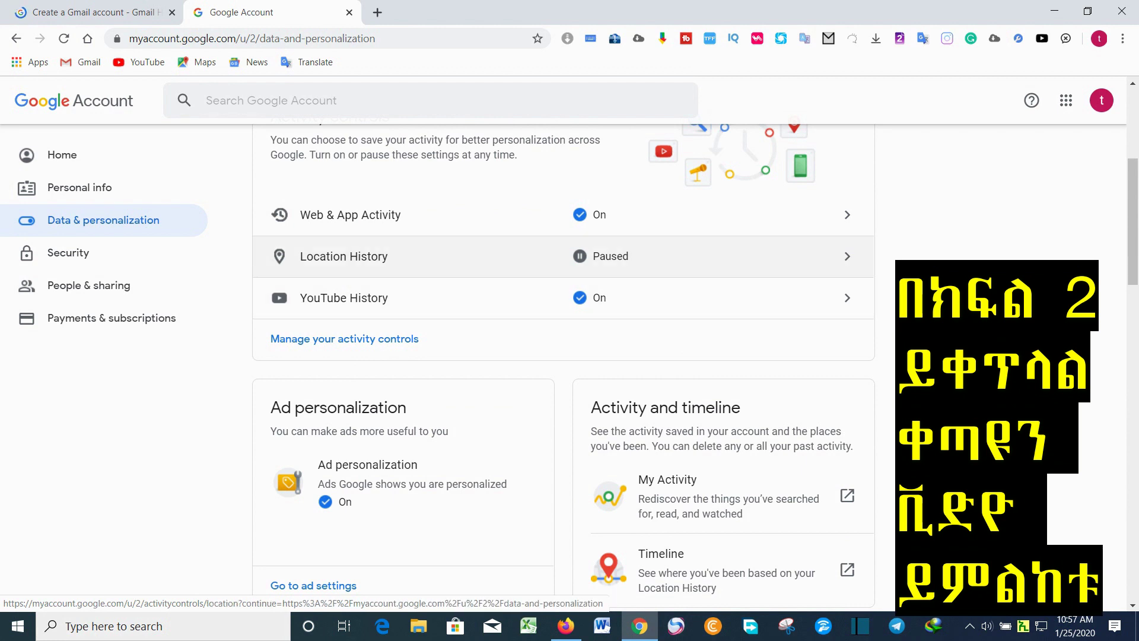
scroll(564, 261, up, 4)
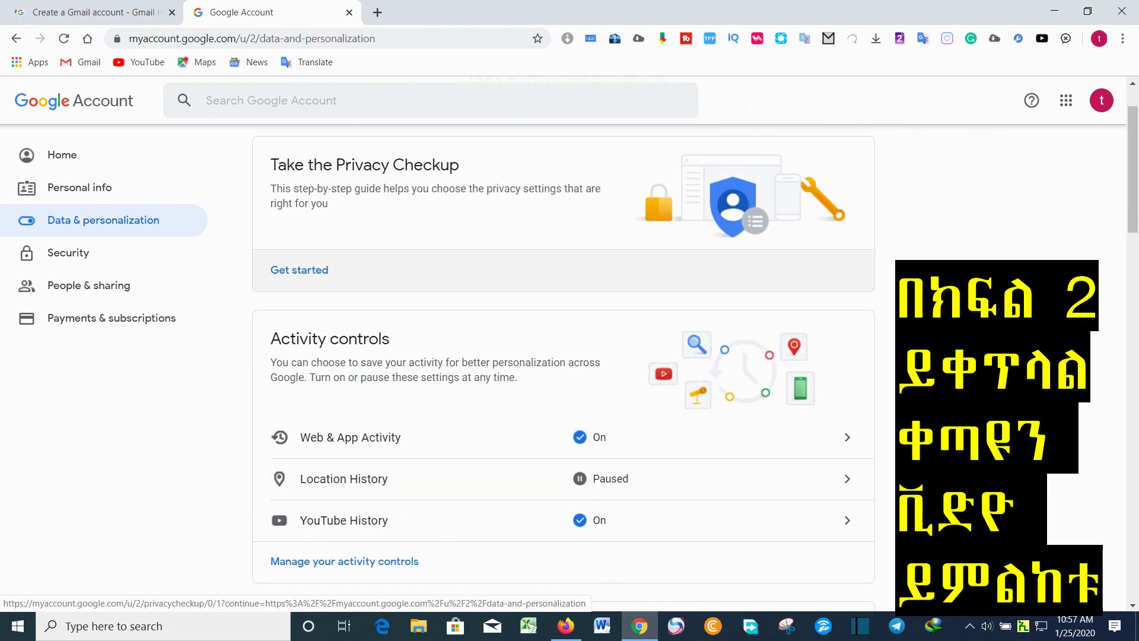
scroll(564, 269, down, 6)
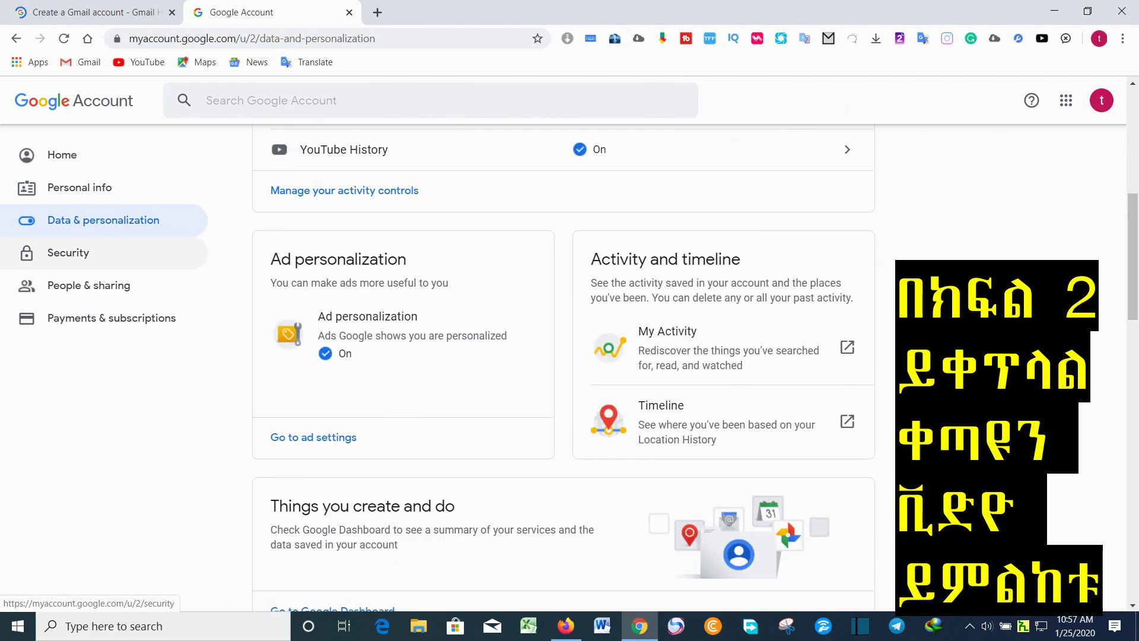
click(69, 252)
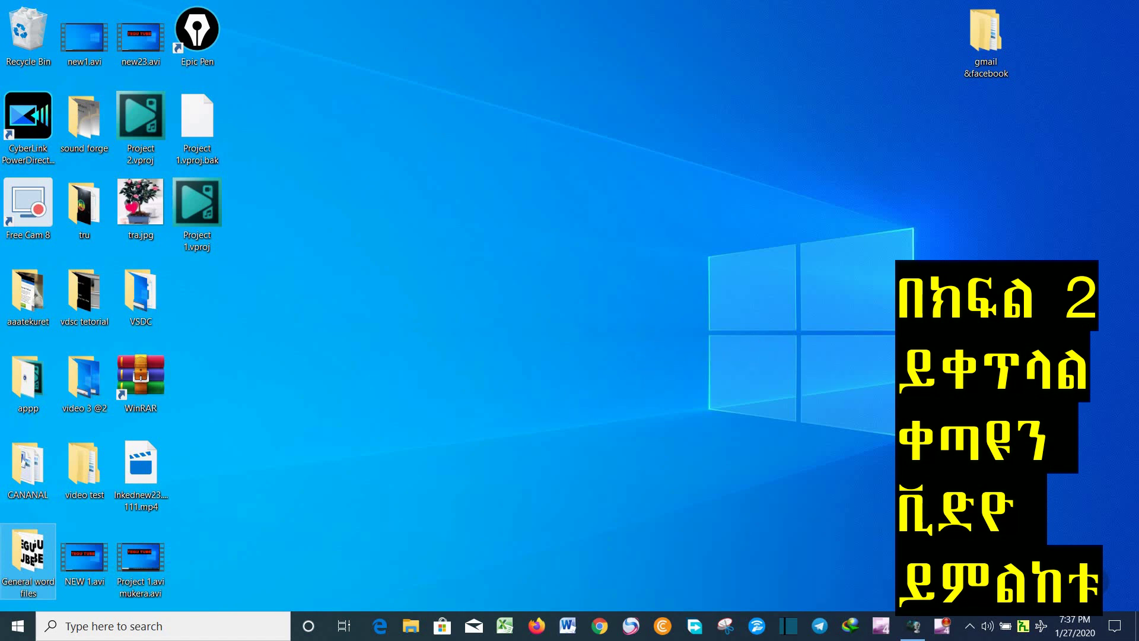
click(972, 622)
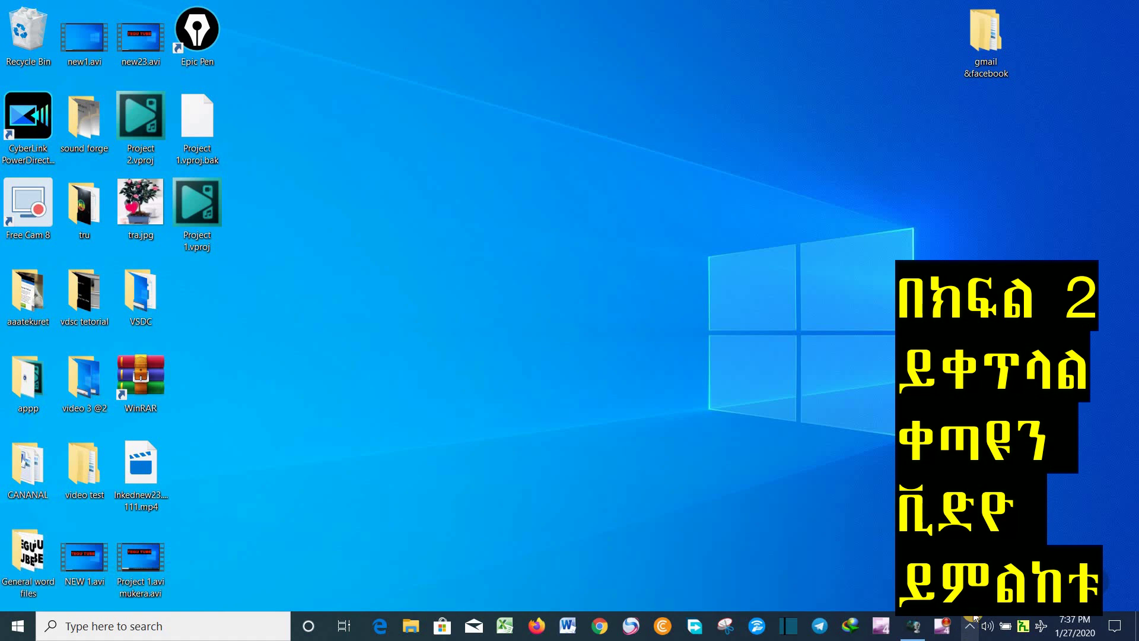